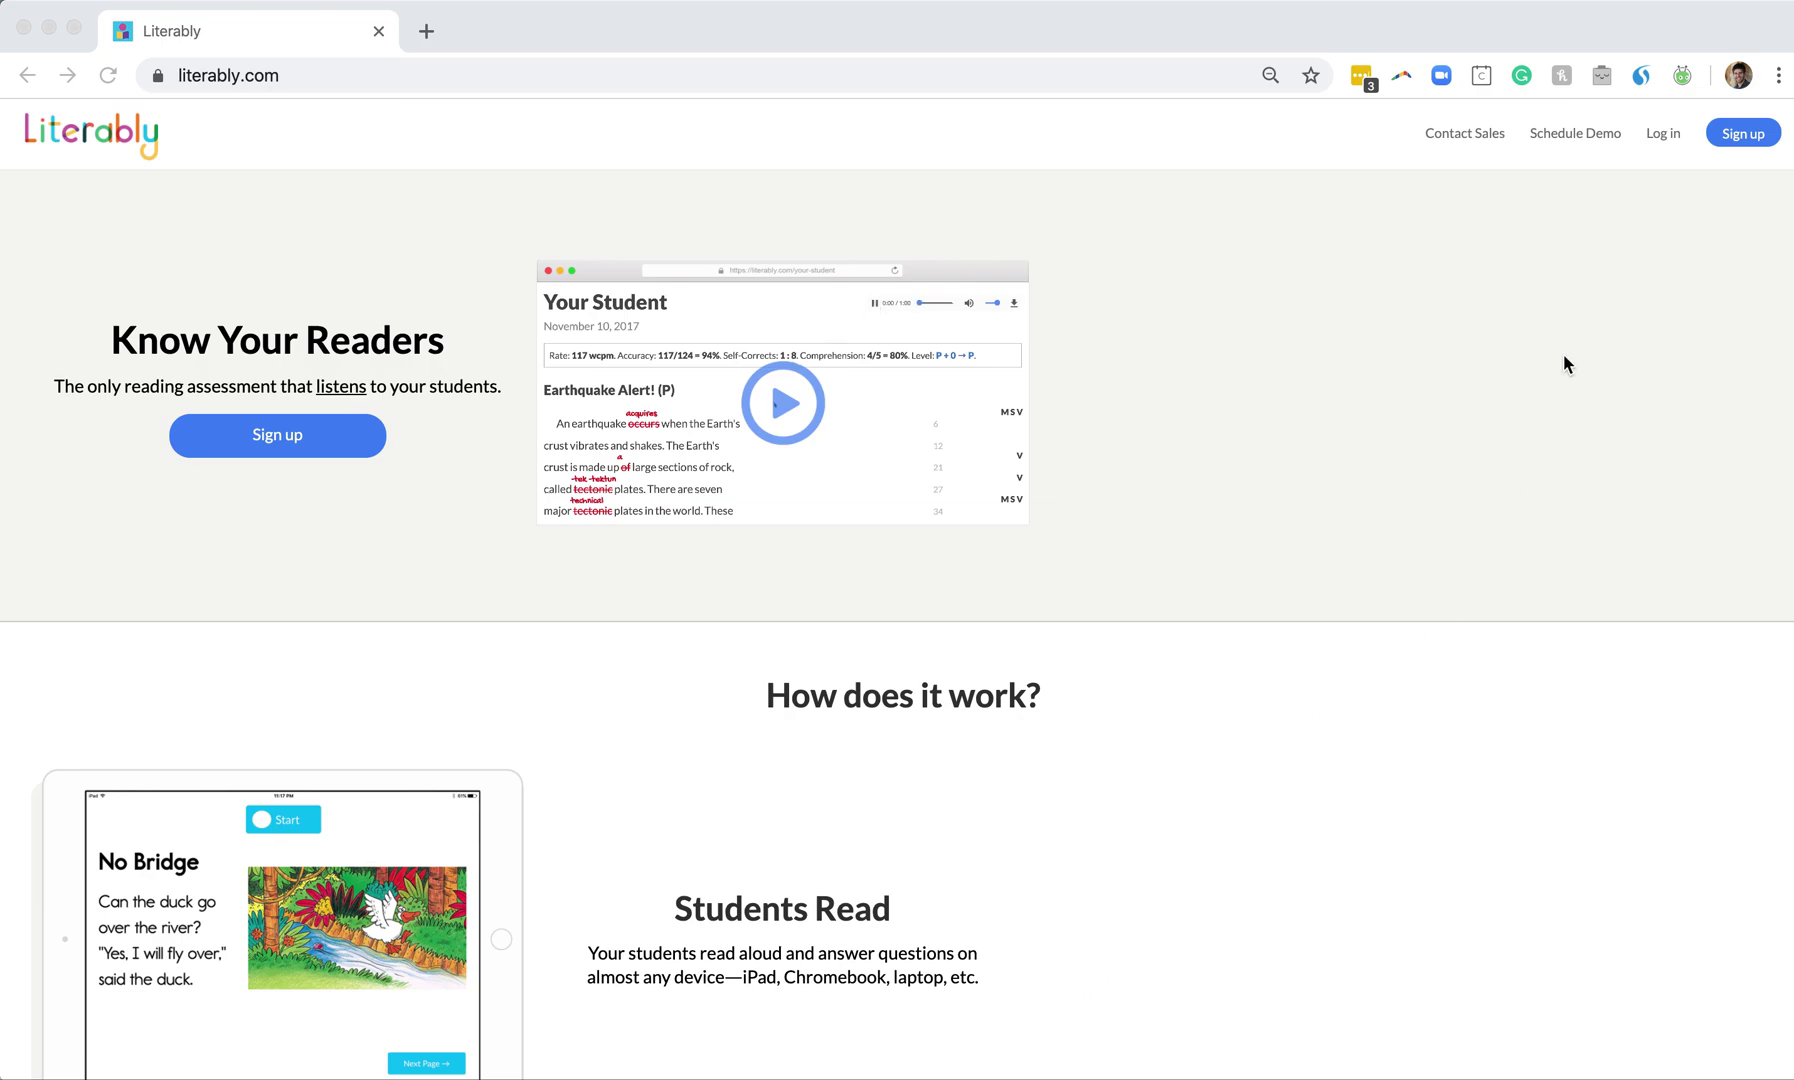
Go to the Literably login page and choose to log in as a student
click(1664, 133)
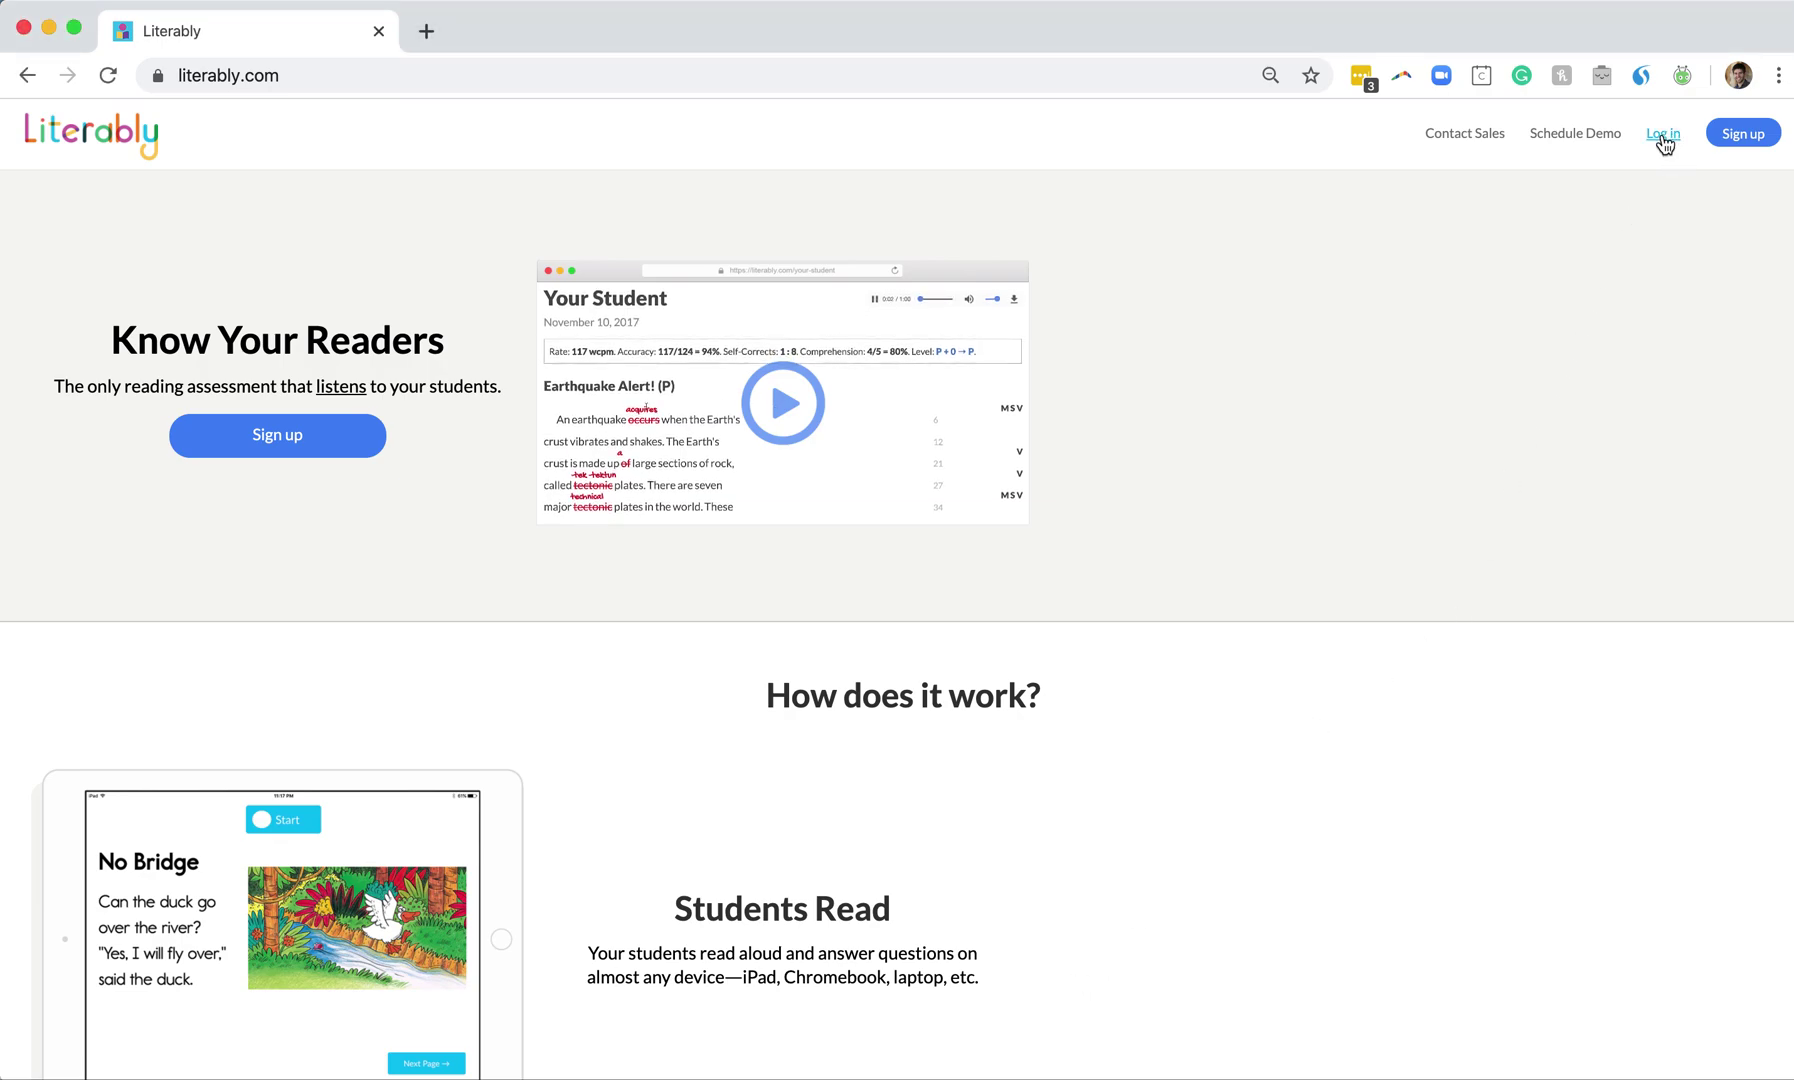
click(1663, 135)
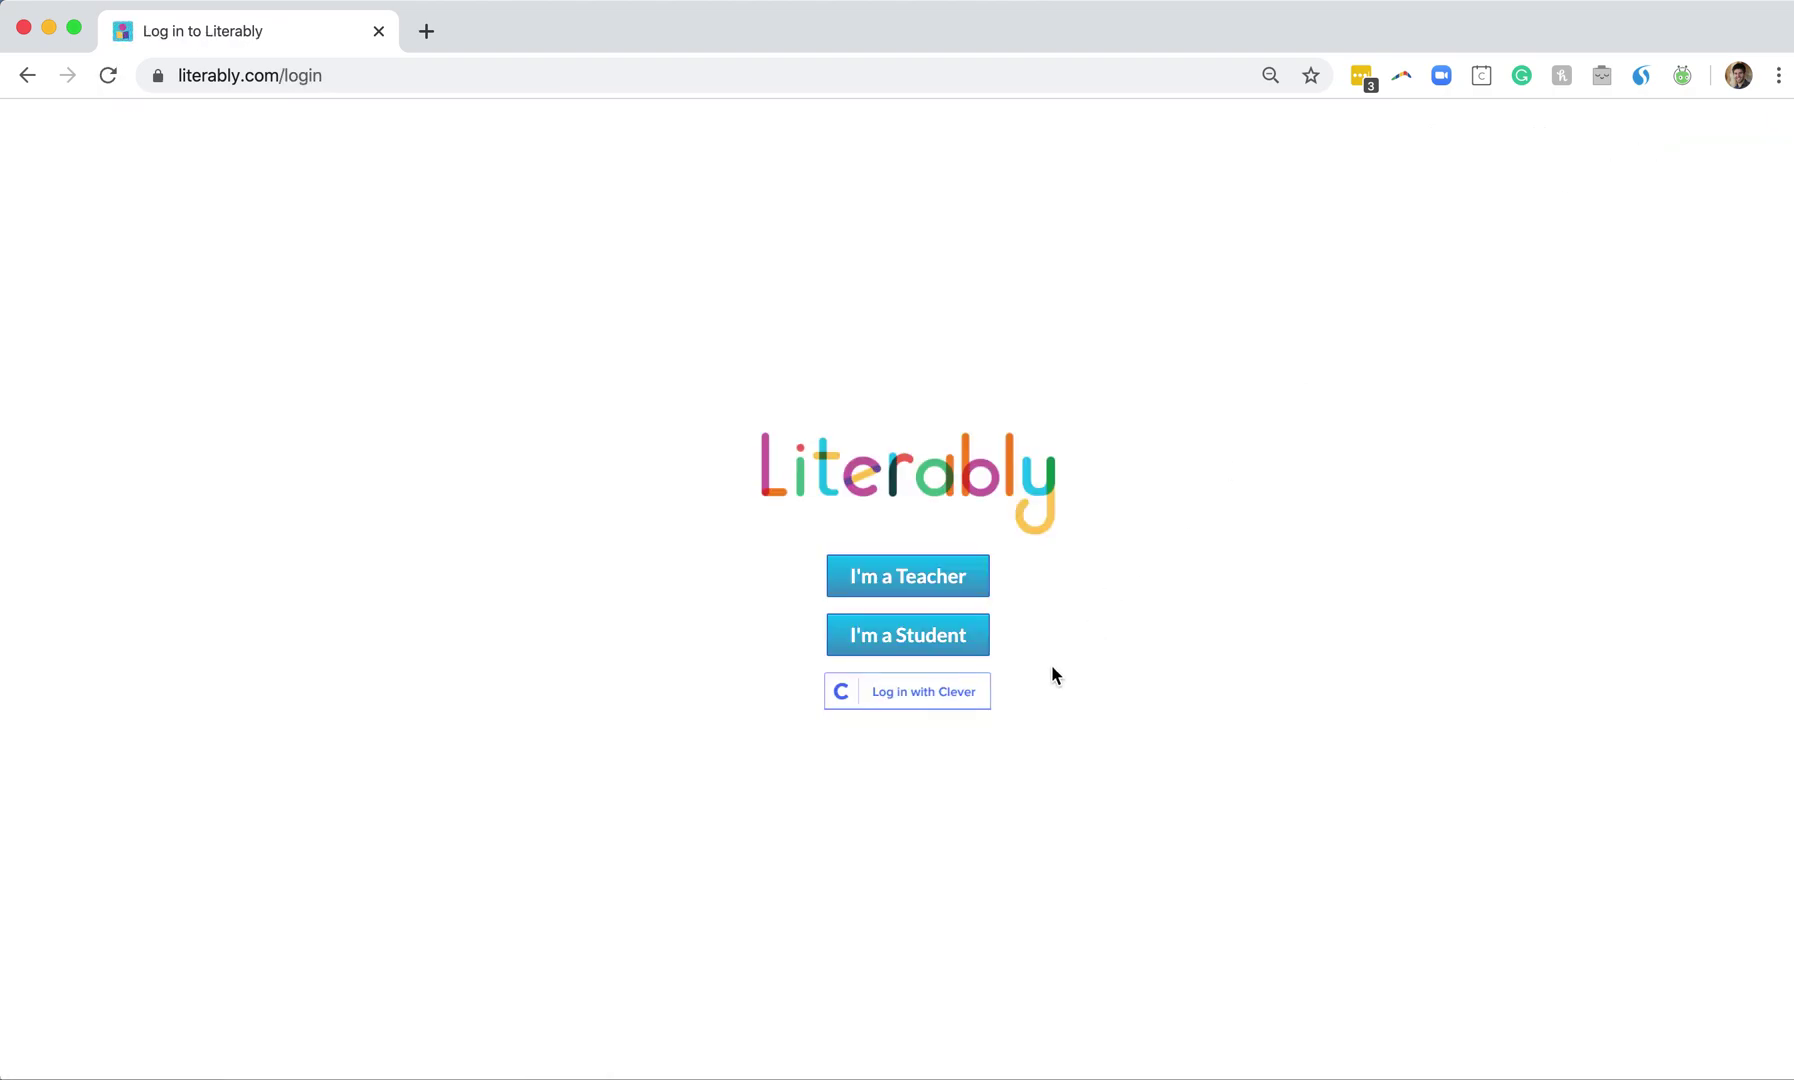
click(928, 650)
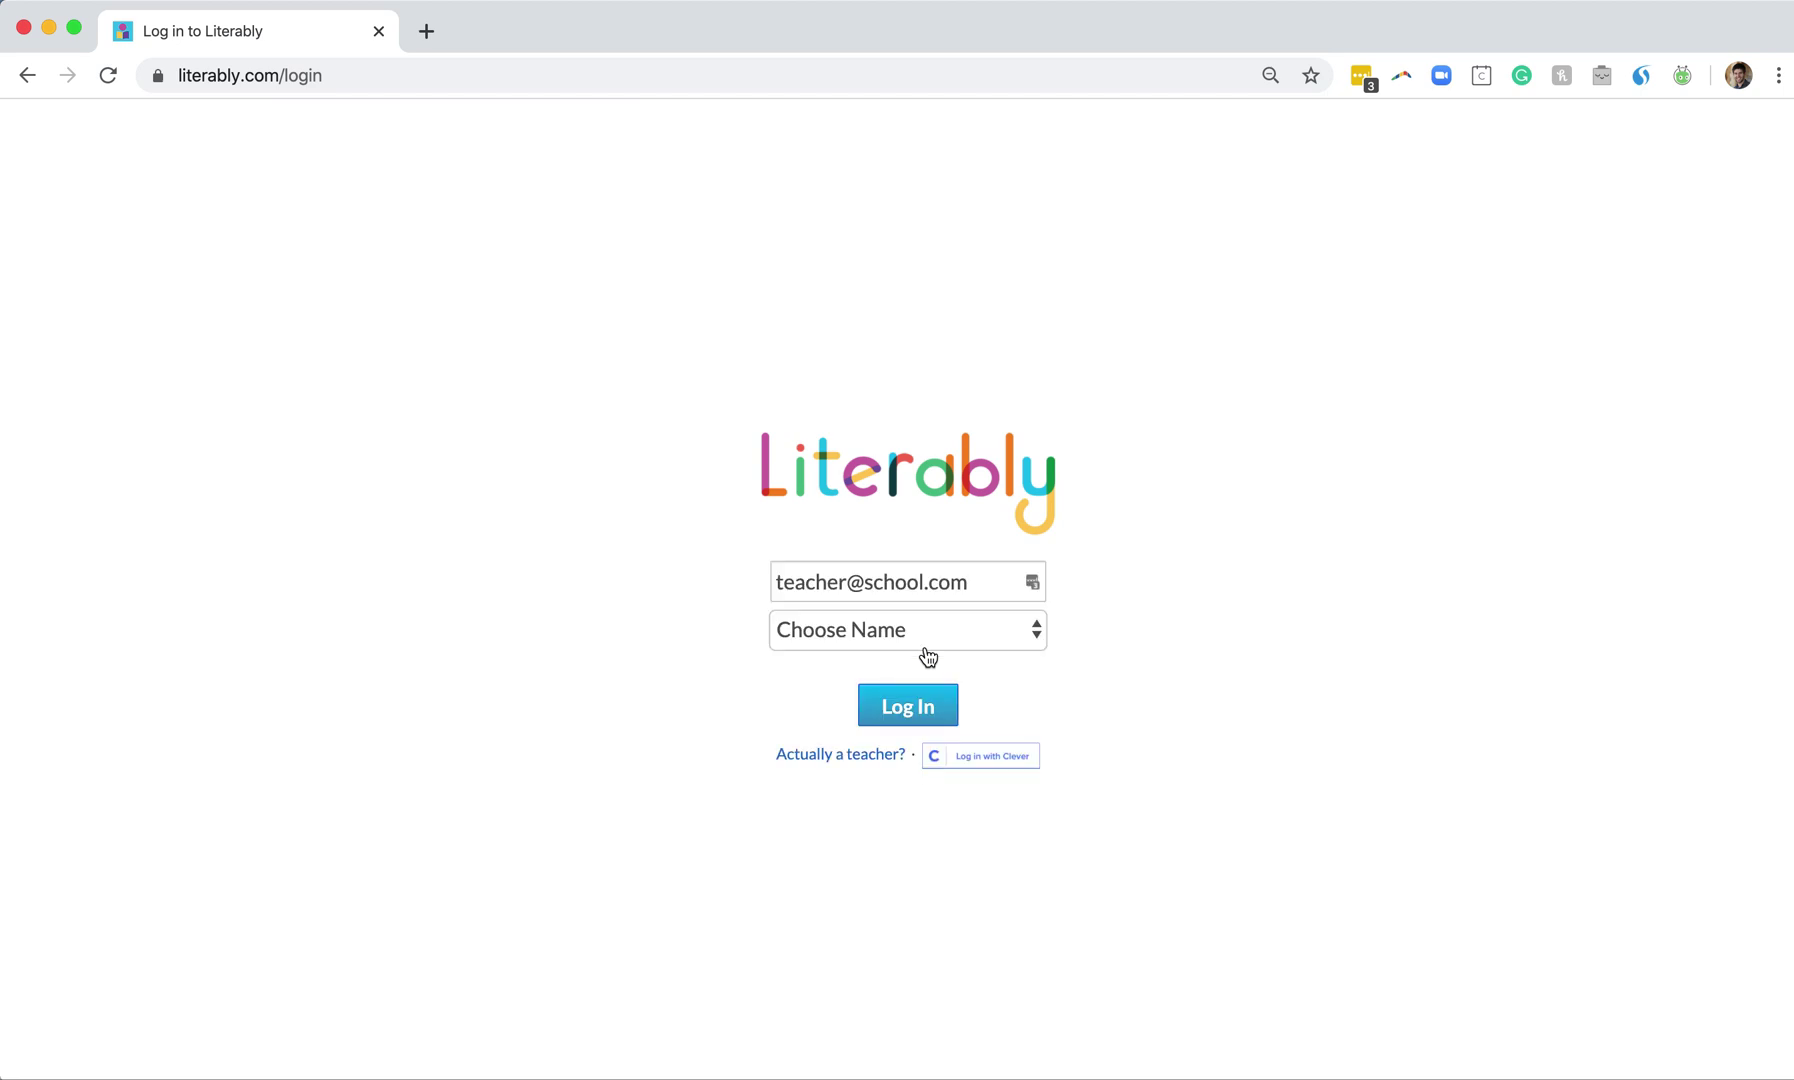
Try a trial username, then replace it with the teacher's email
double_click(912, 590)
click(912, 590)
triple_click(916, 582)
text(nan)
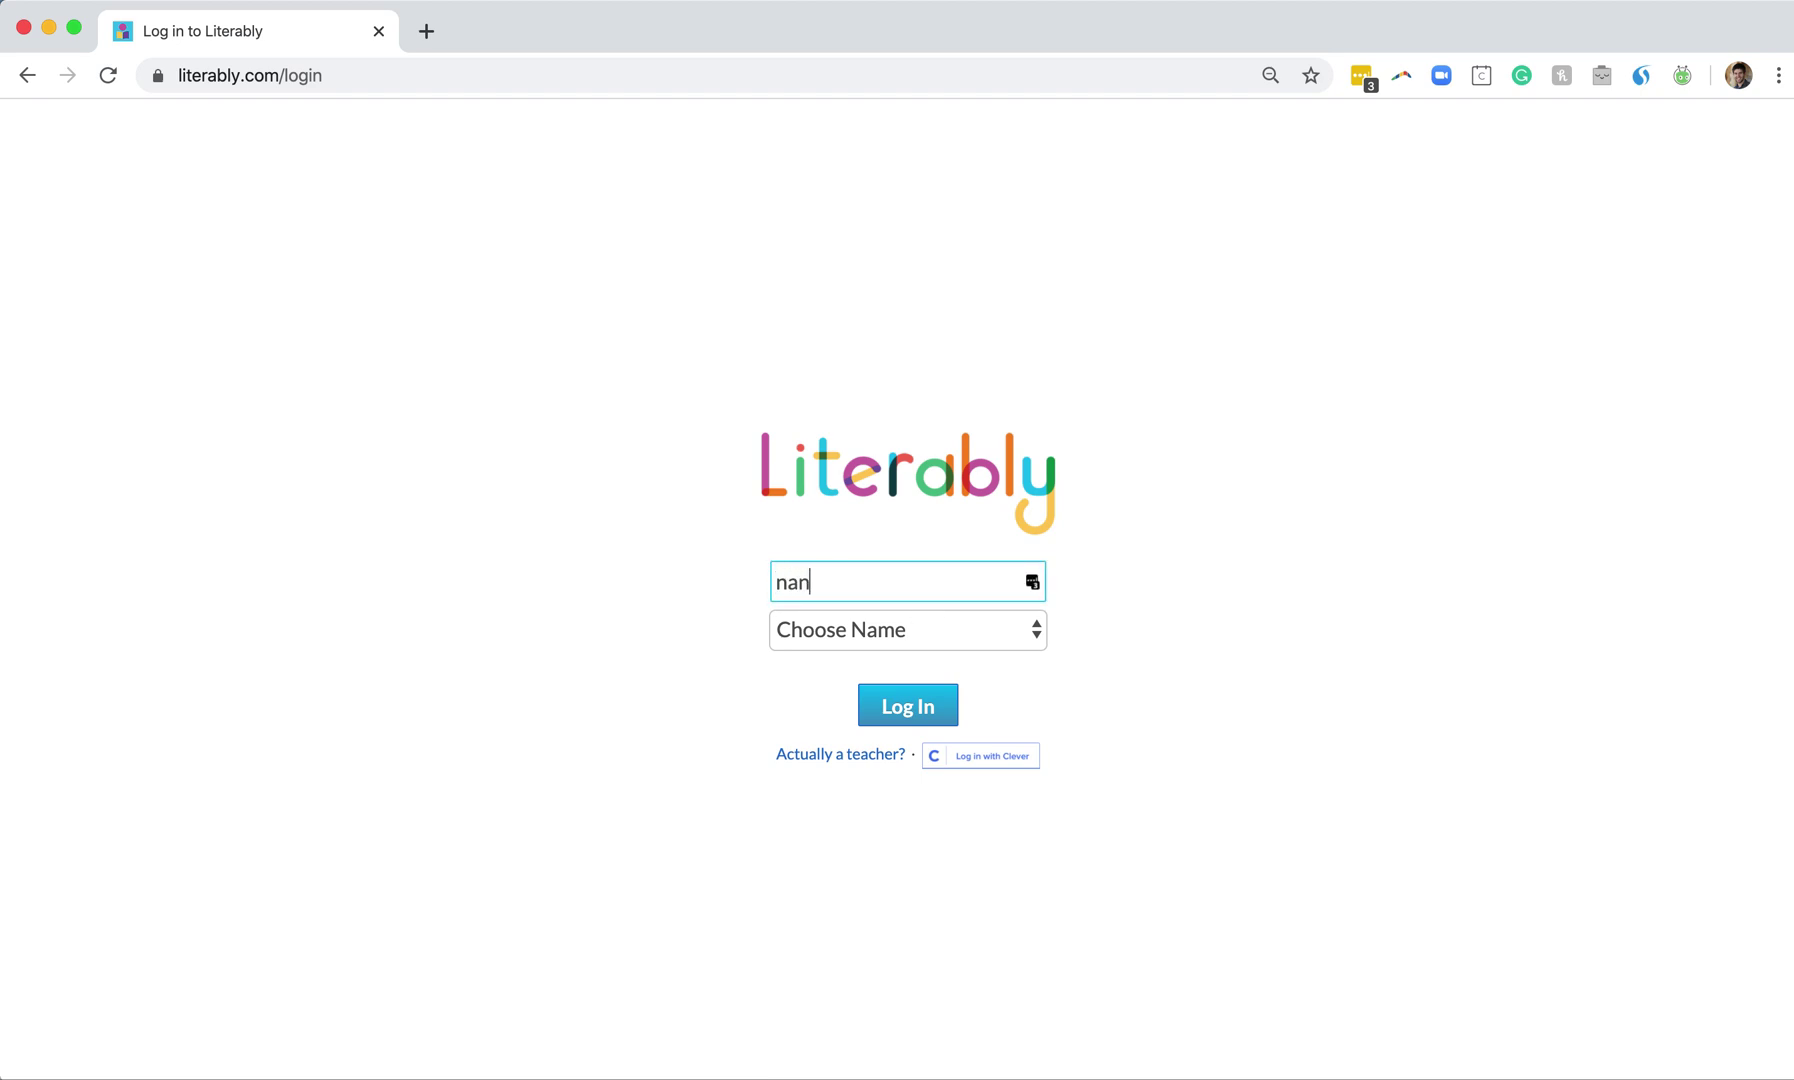
text(cy)
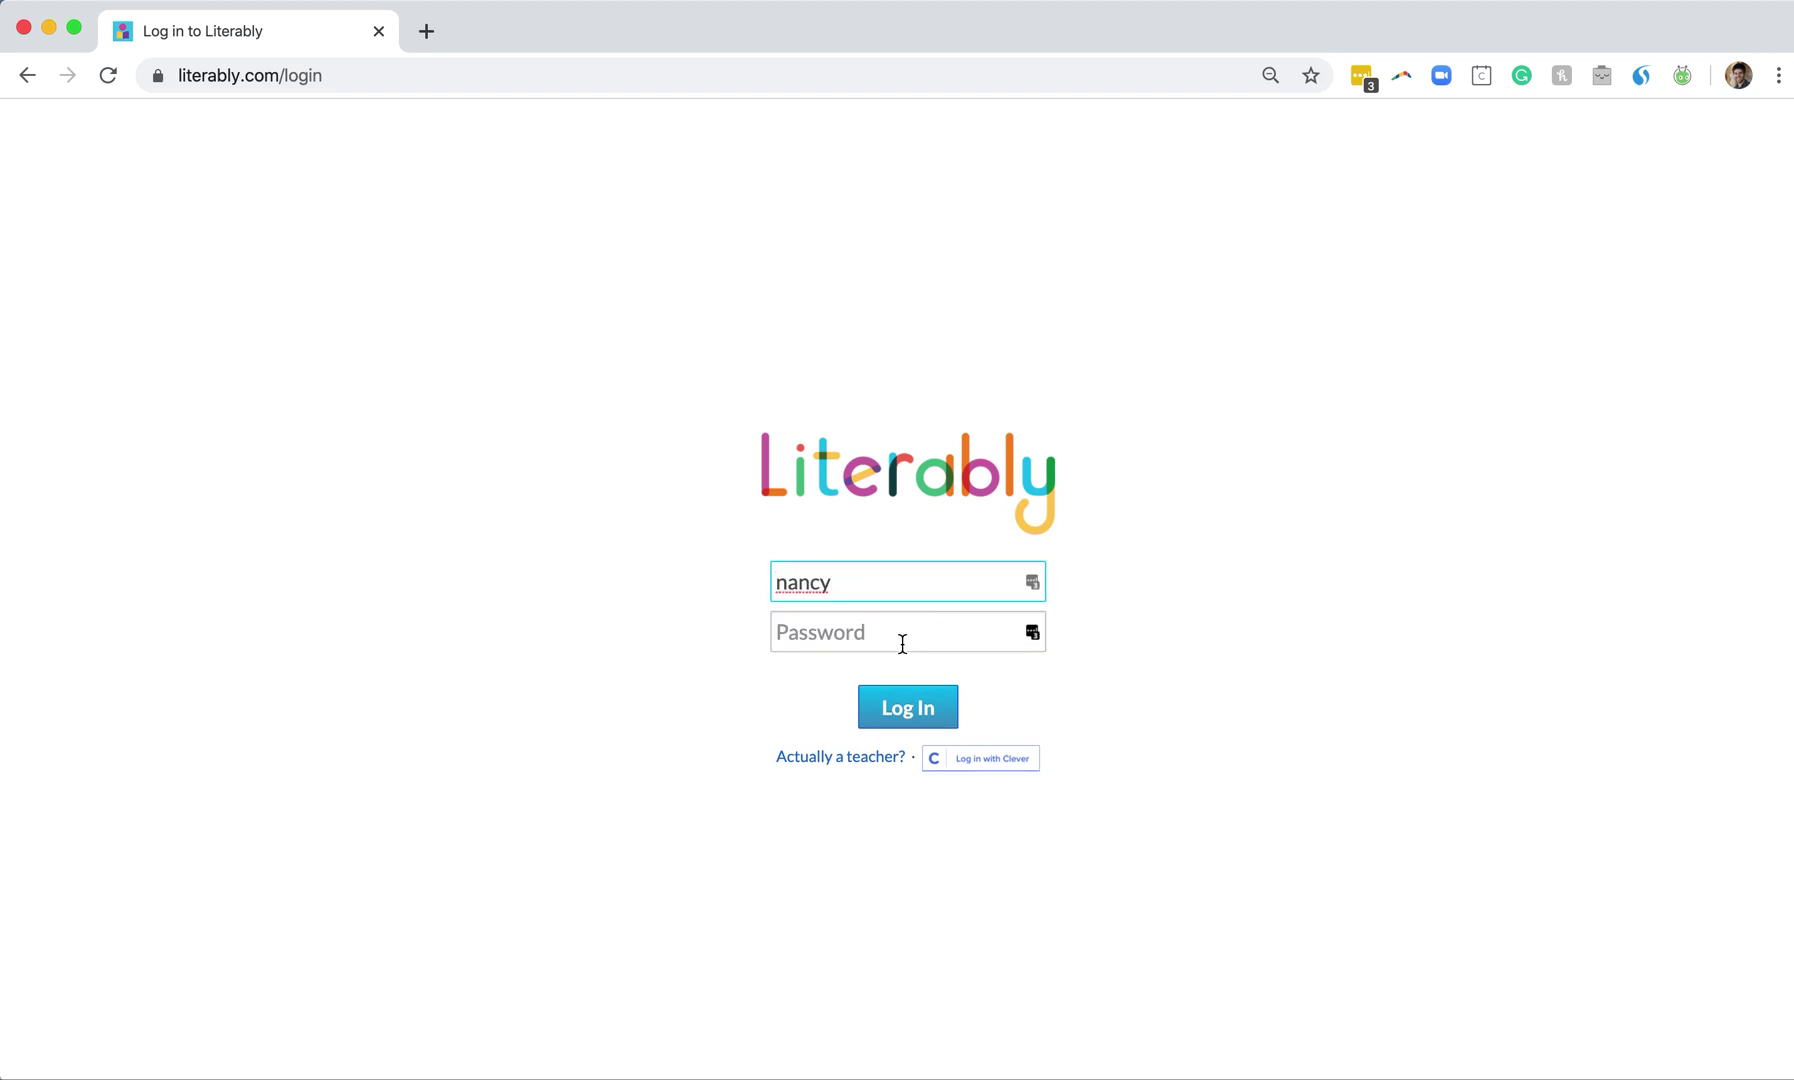
double_click(853, 588)
key(BackSpace)
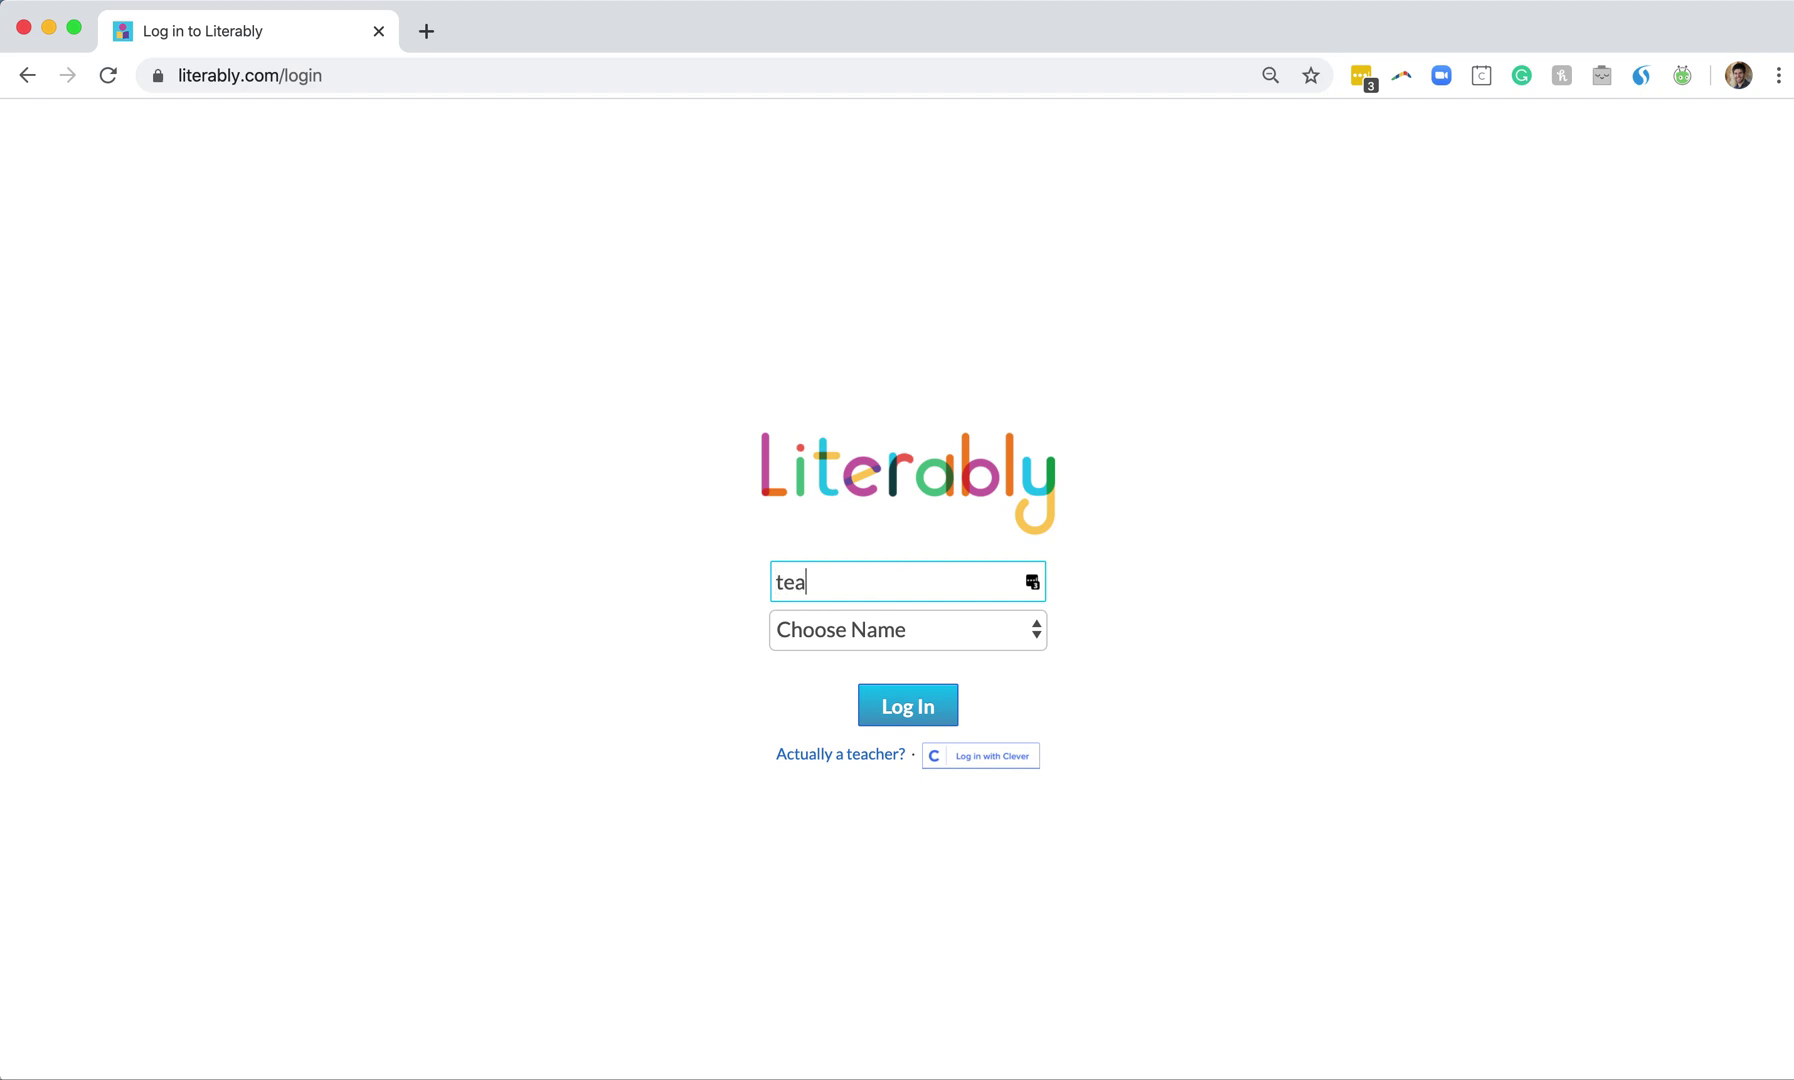
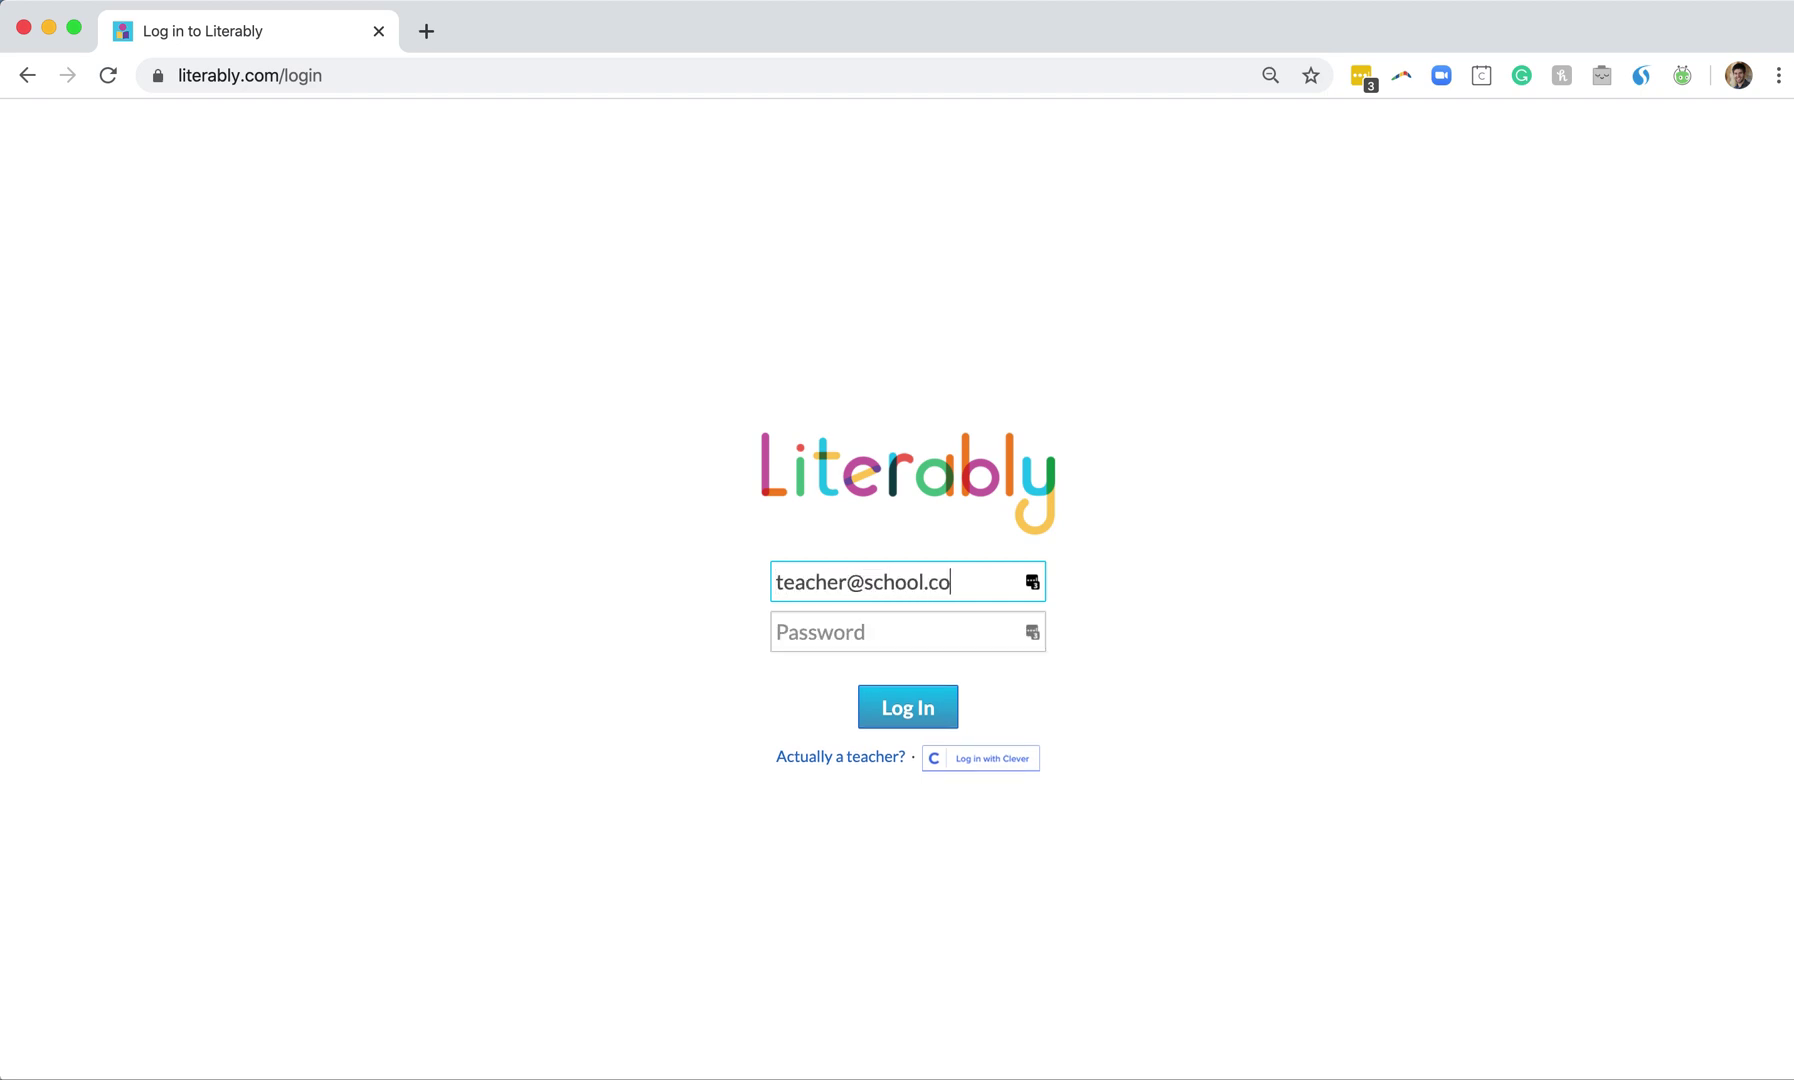
Open and dismiss the student name list, then clear the username field
click(909, 649)
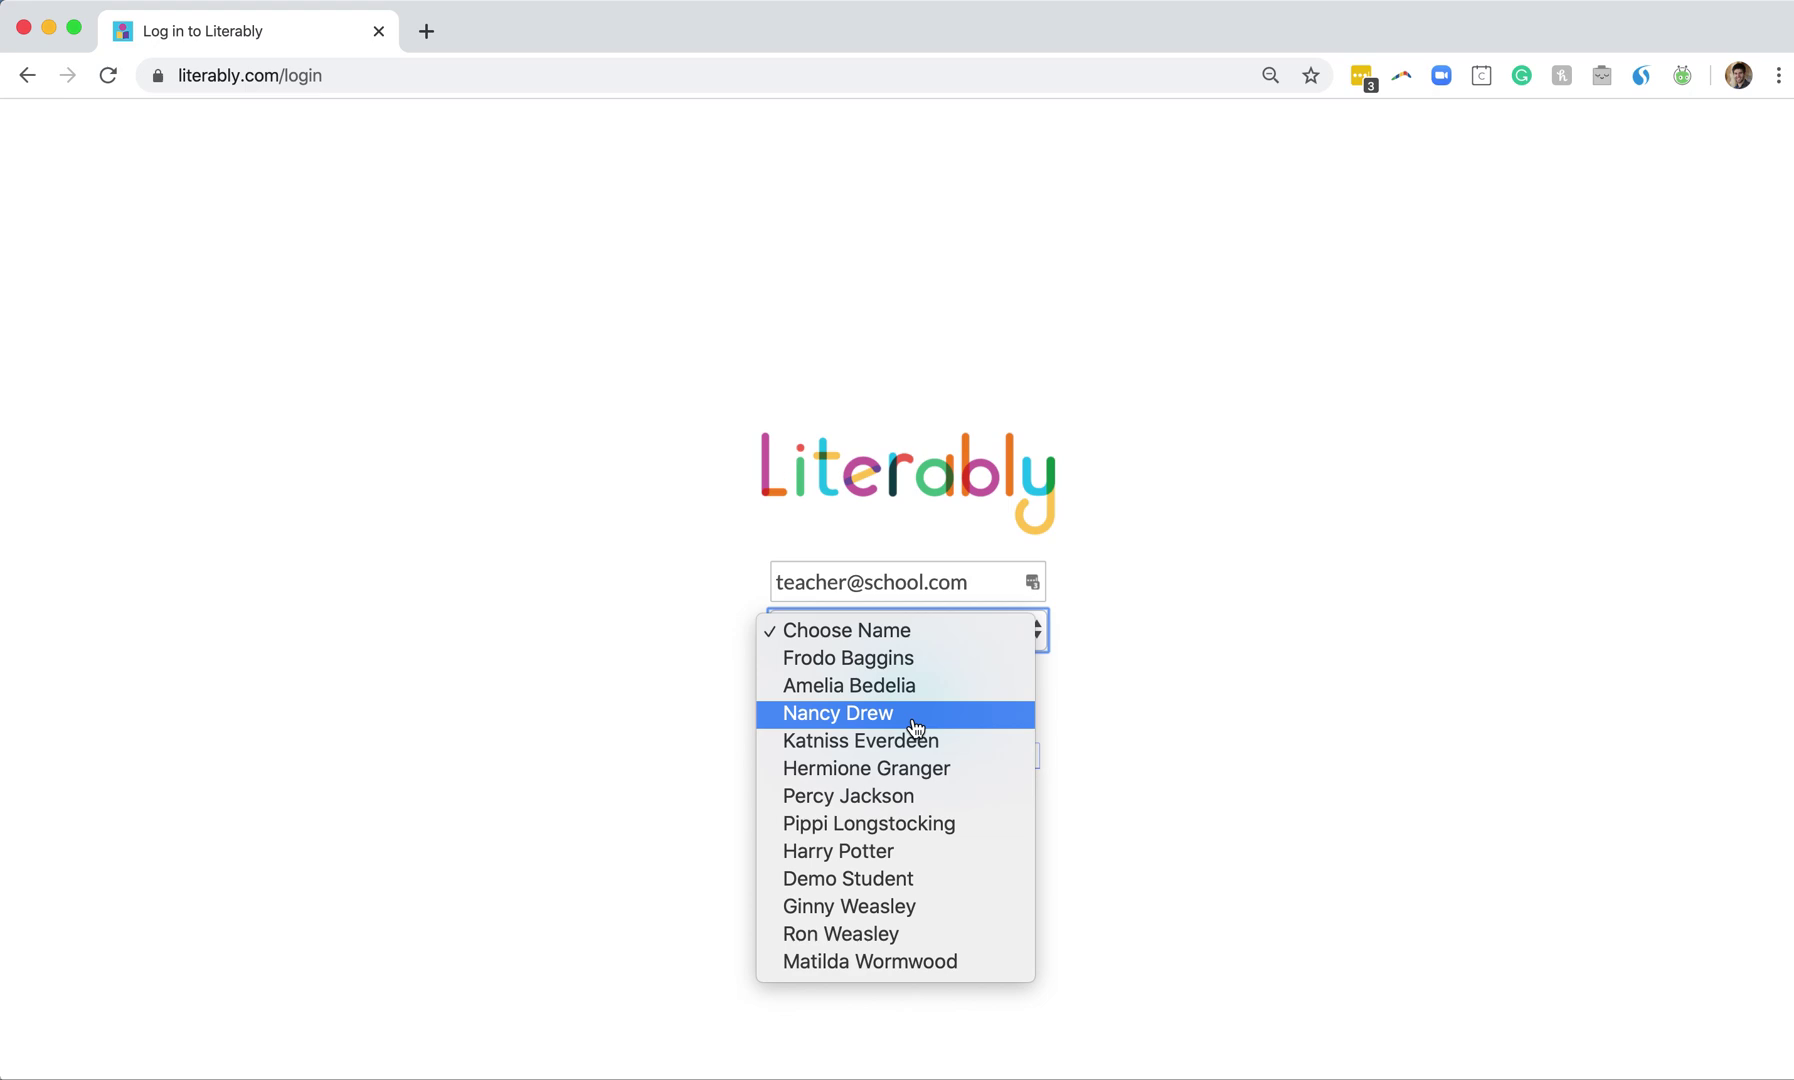
click(1137, 736)
triple_click(934, 578)
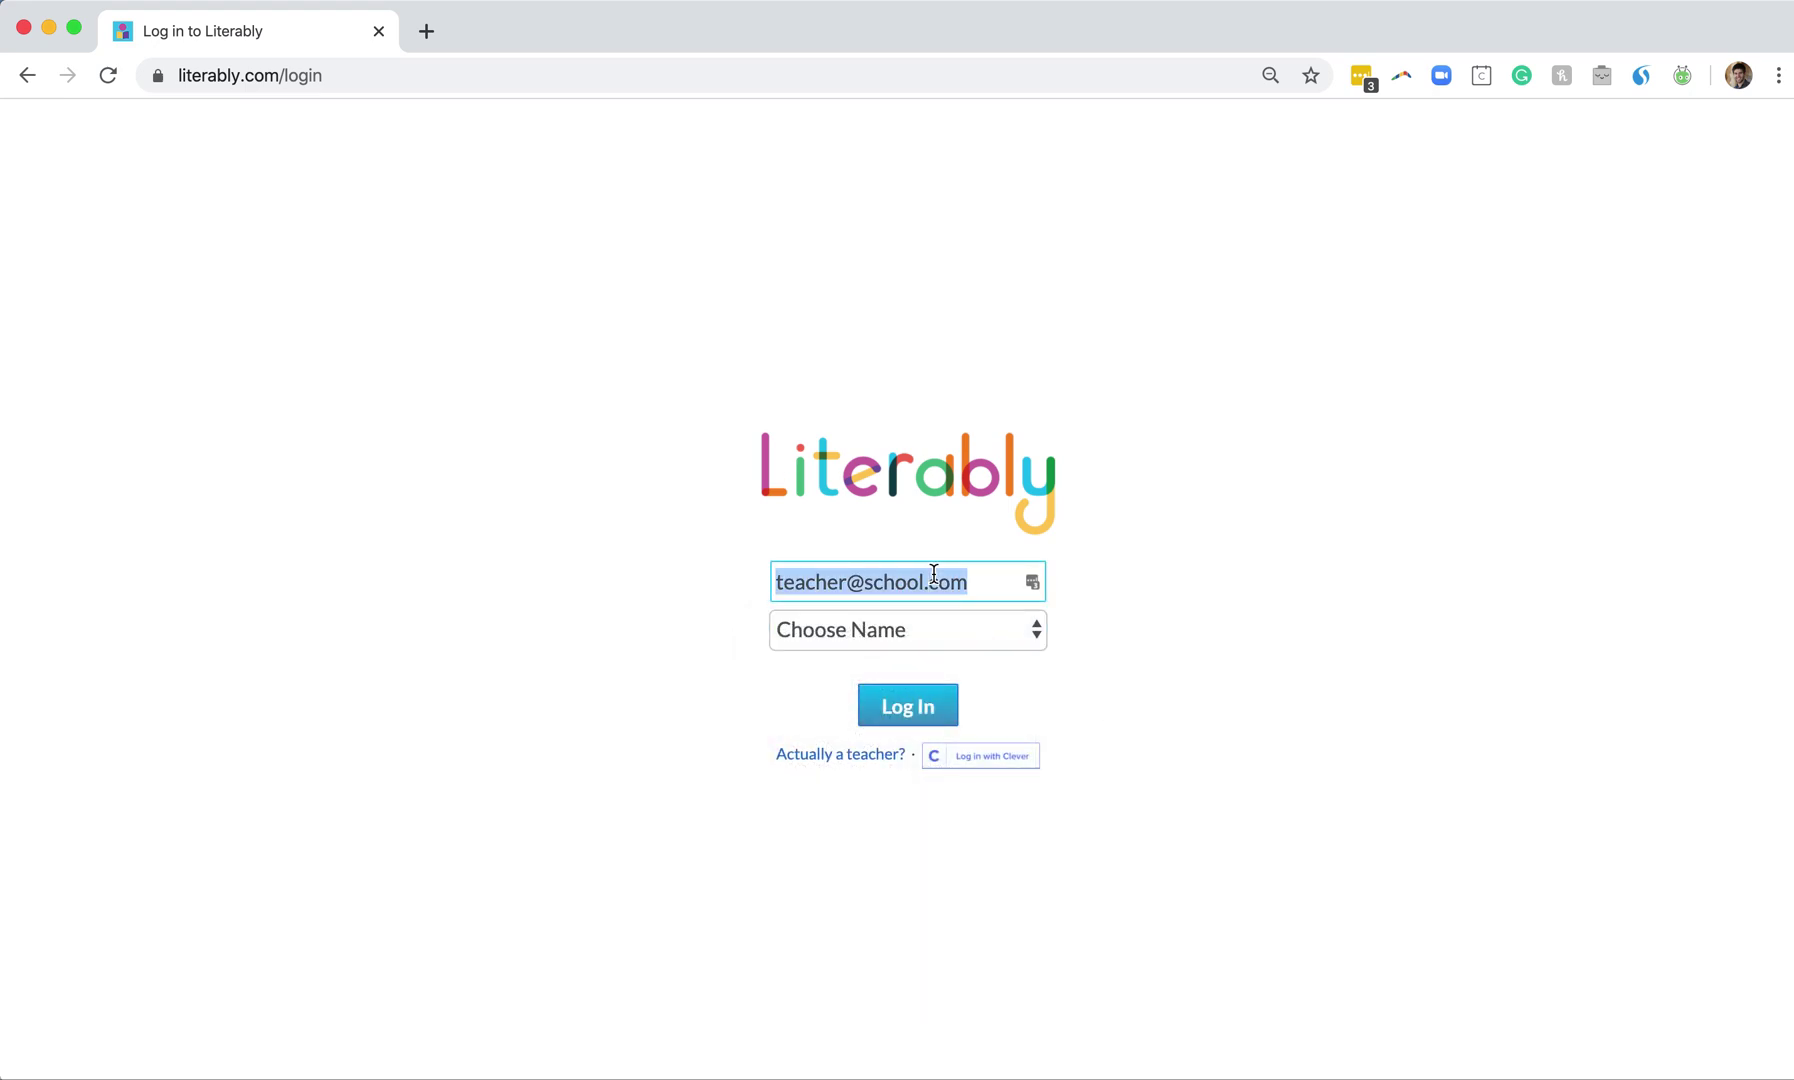
key(BackSpace)
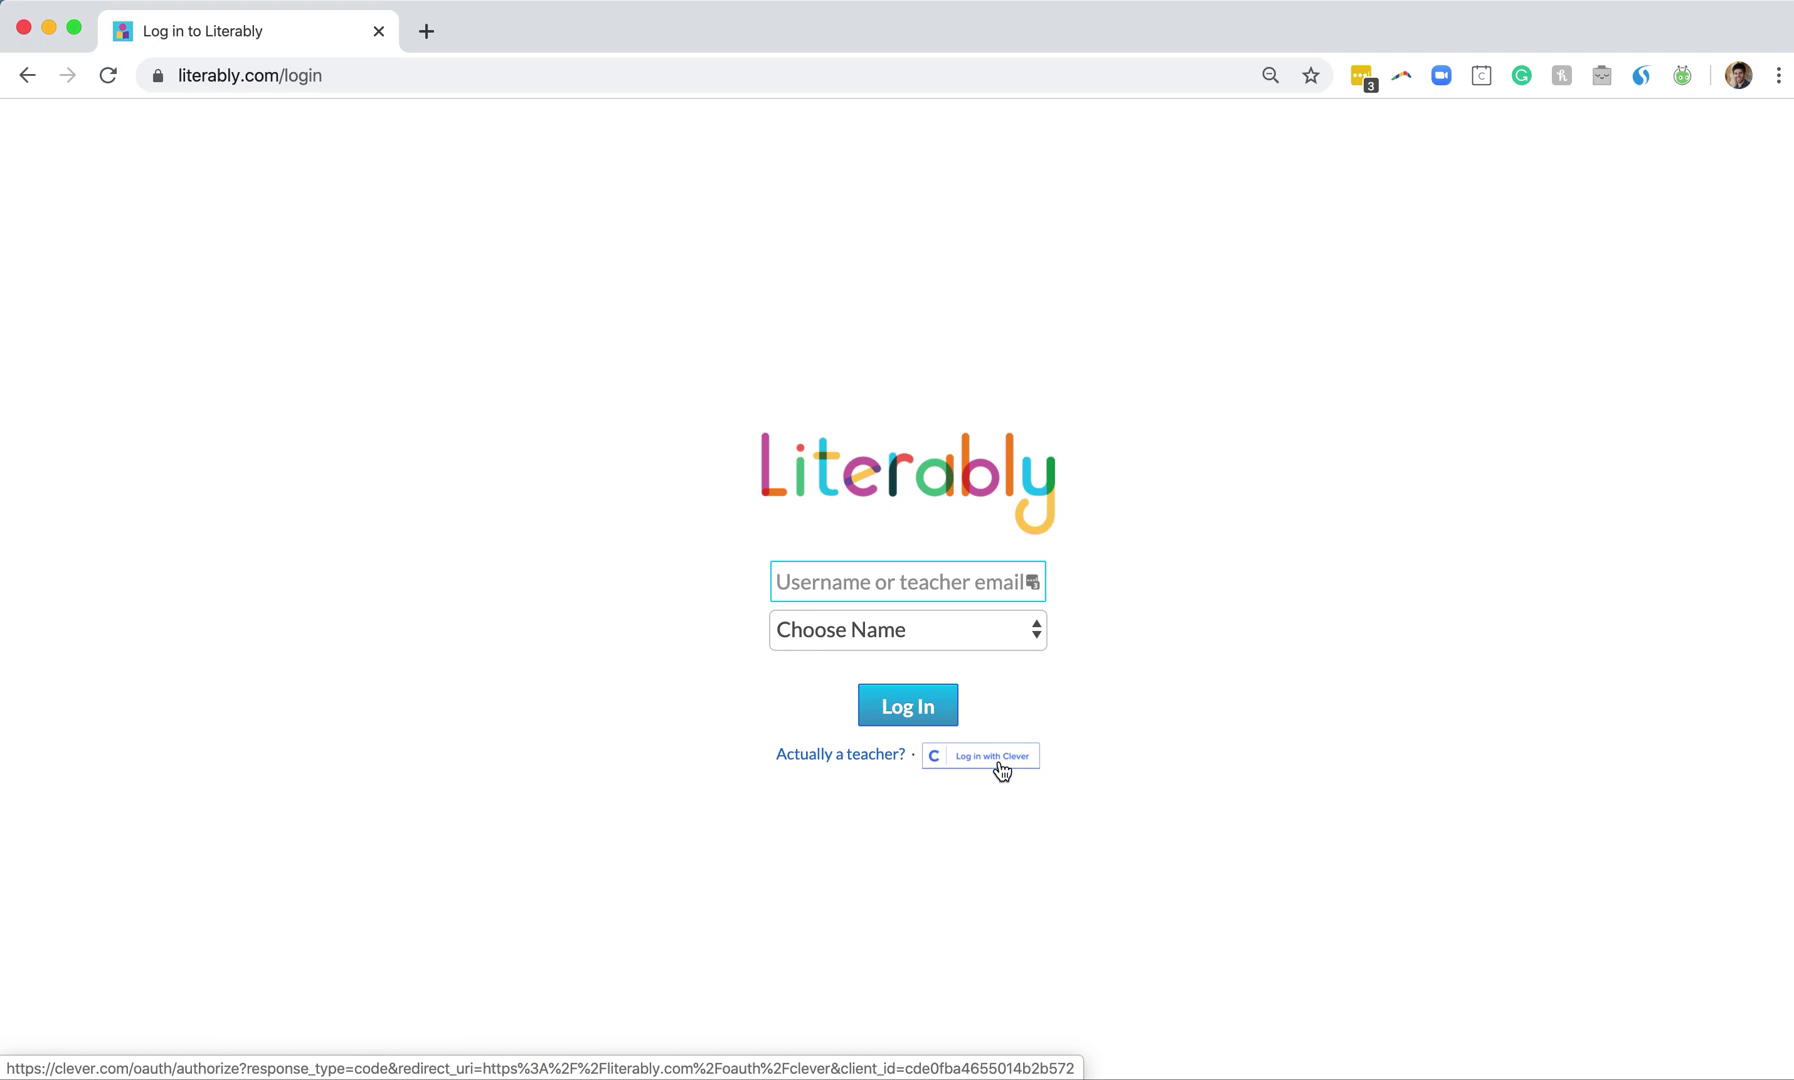
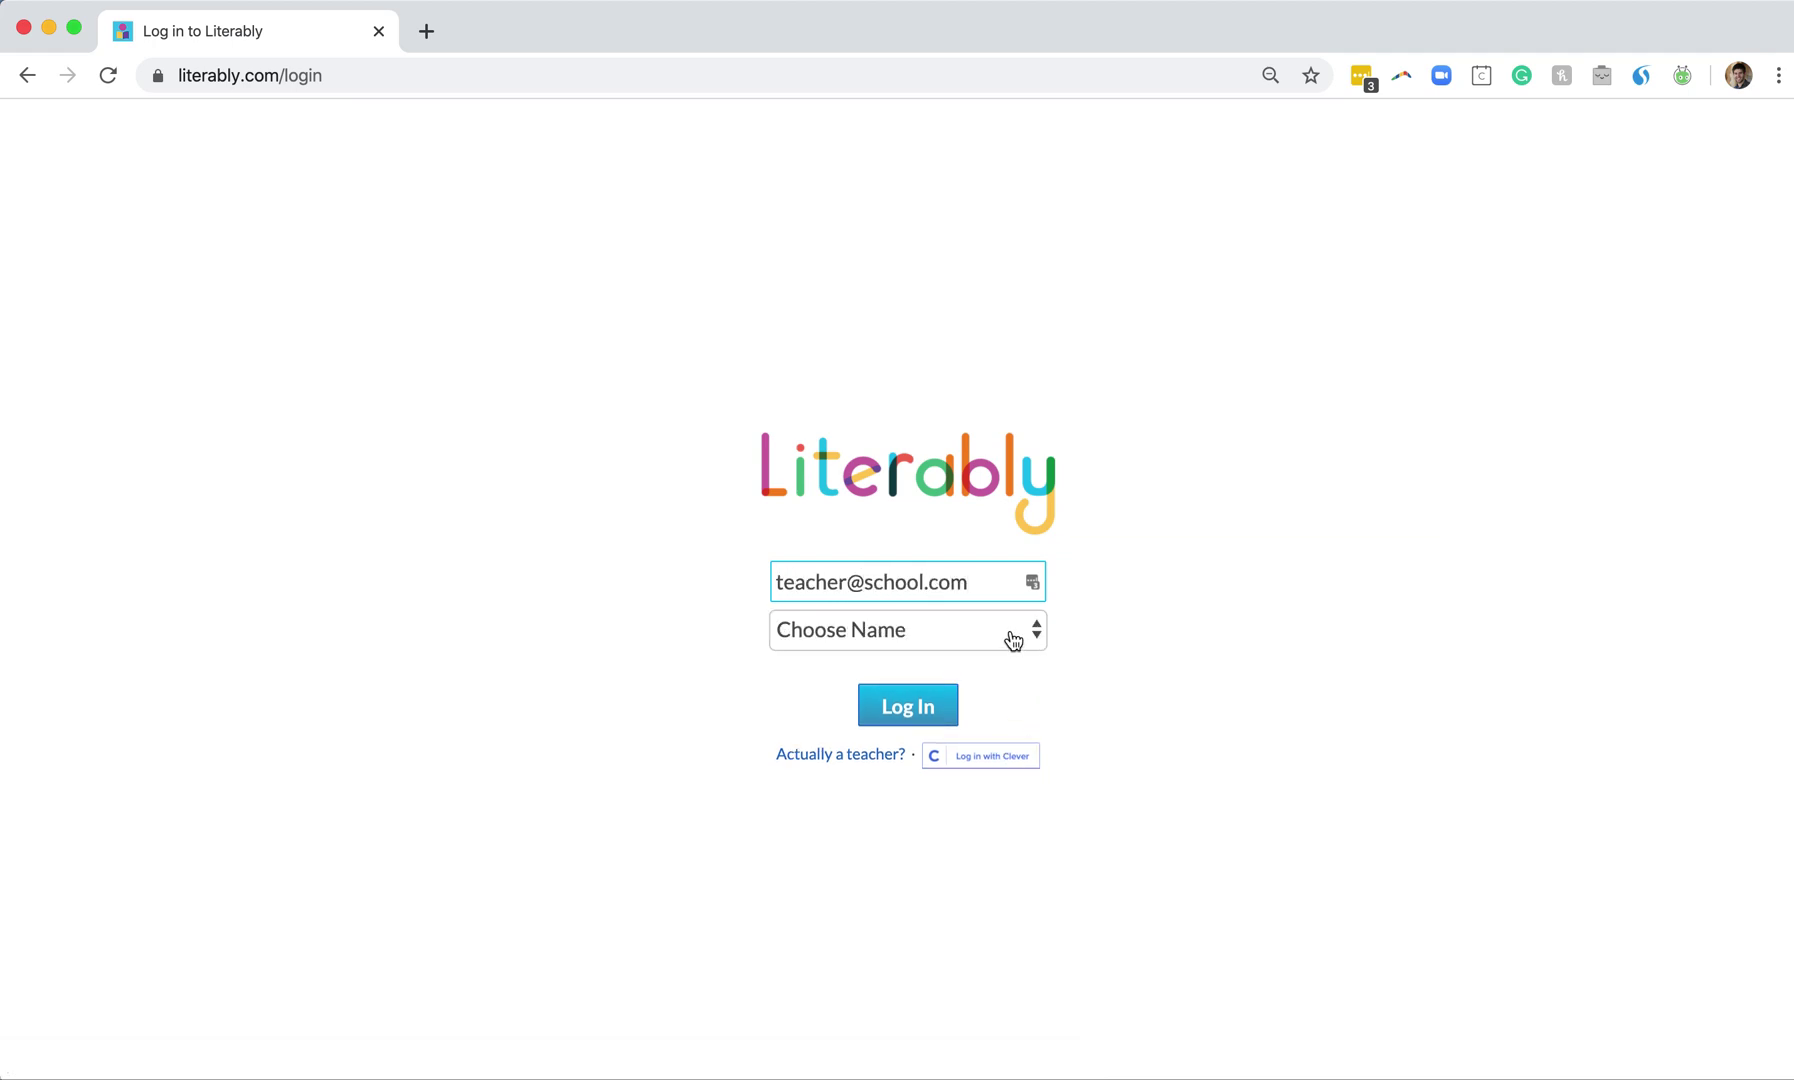
Enter the teacher's email as username and pick the student's name from the Choose Name list
click(1012, 638)
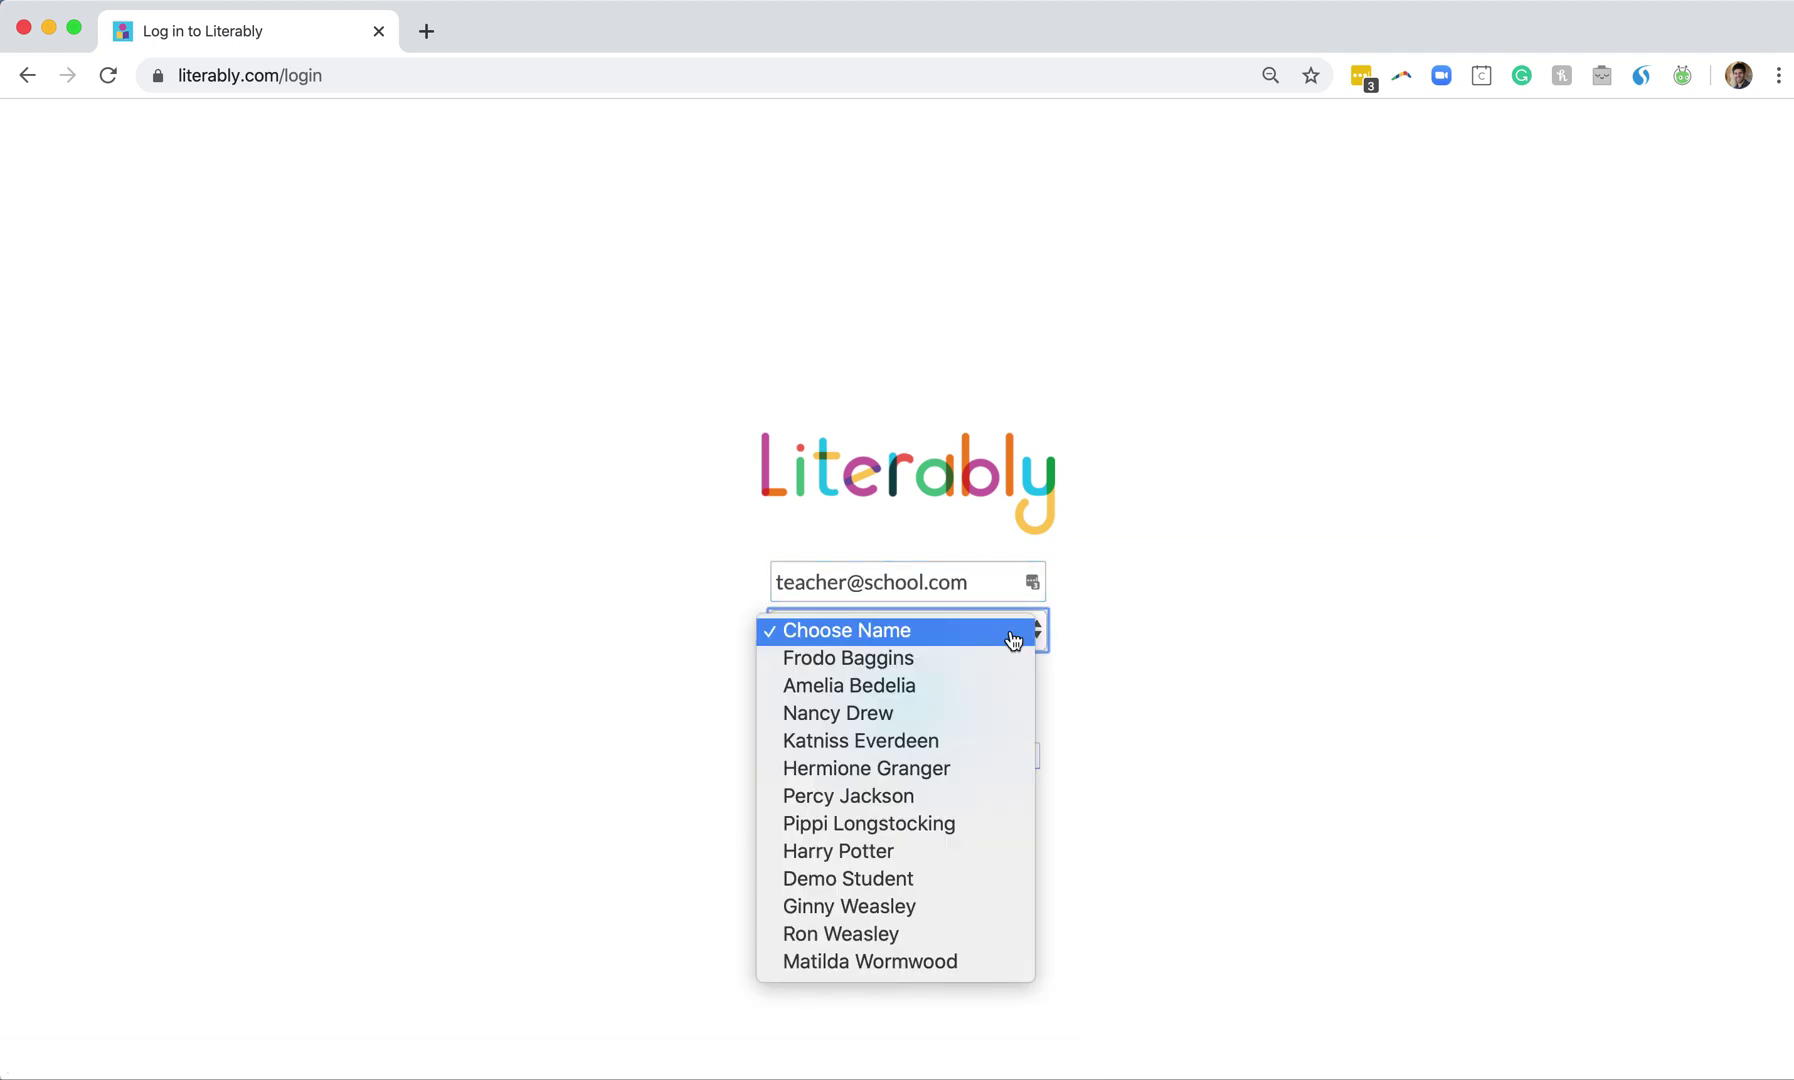
click(945, 714)
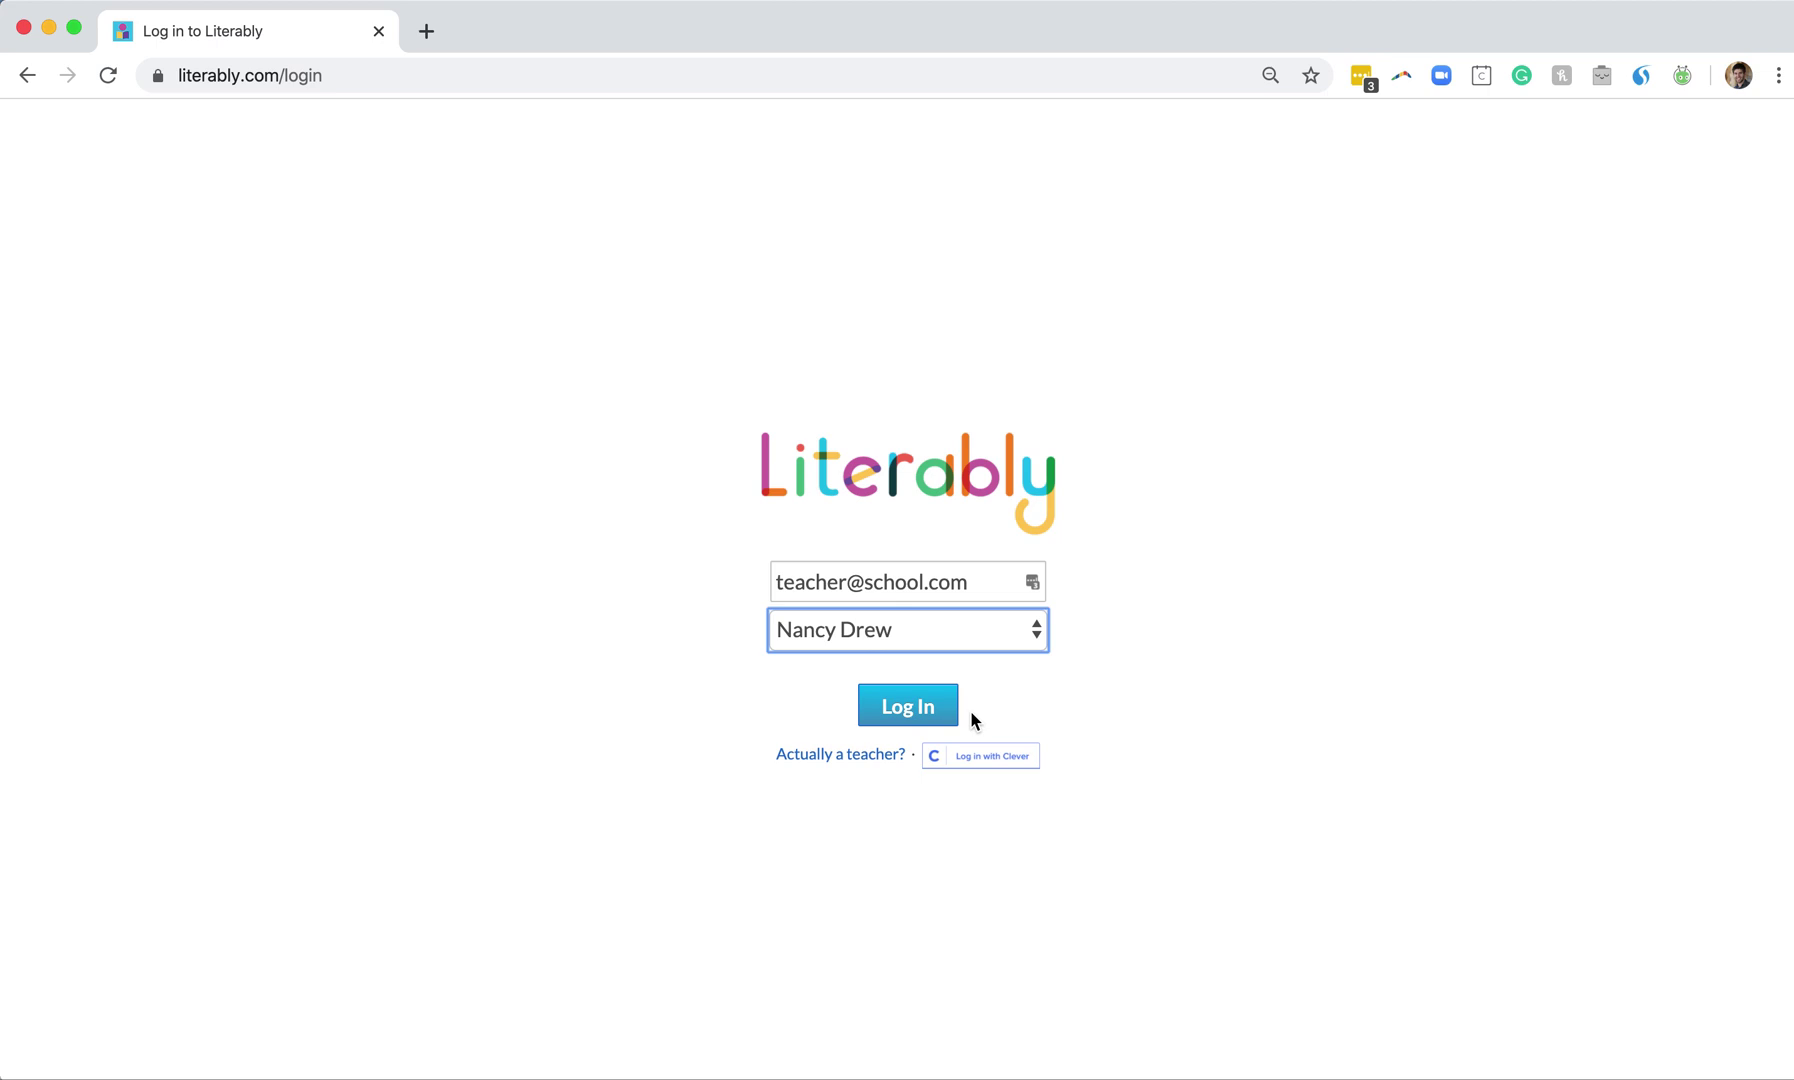
Log in as the student and turn to page 1 of 'I Go Fast'
click(916, 712)
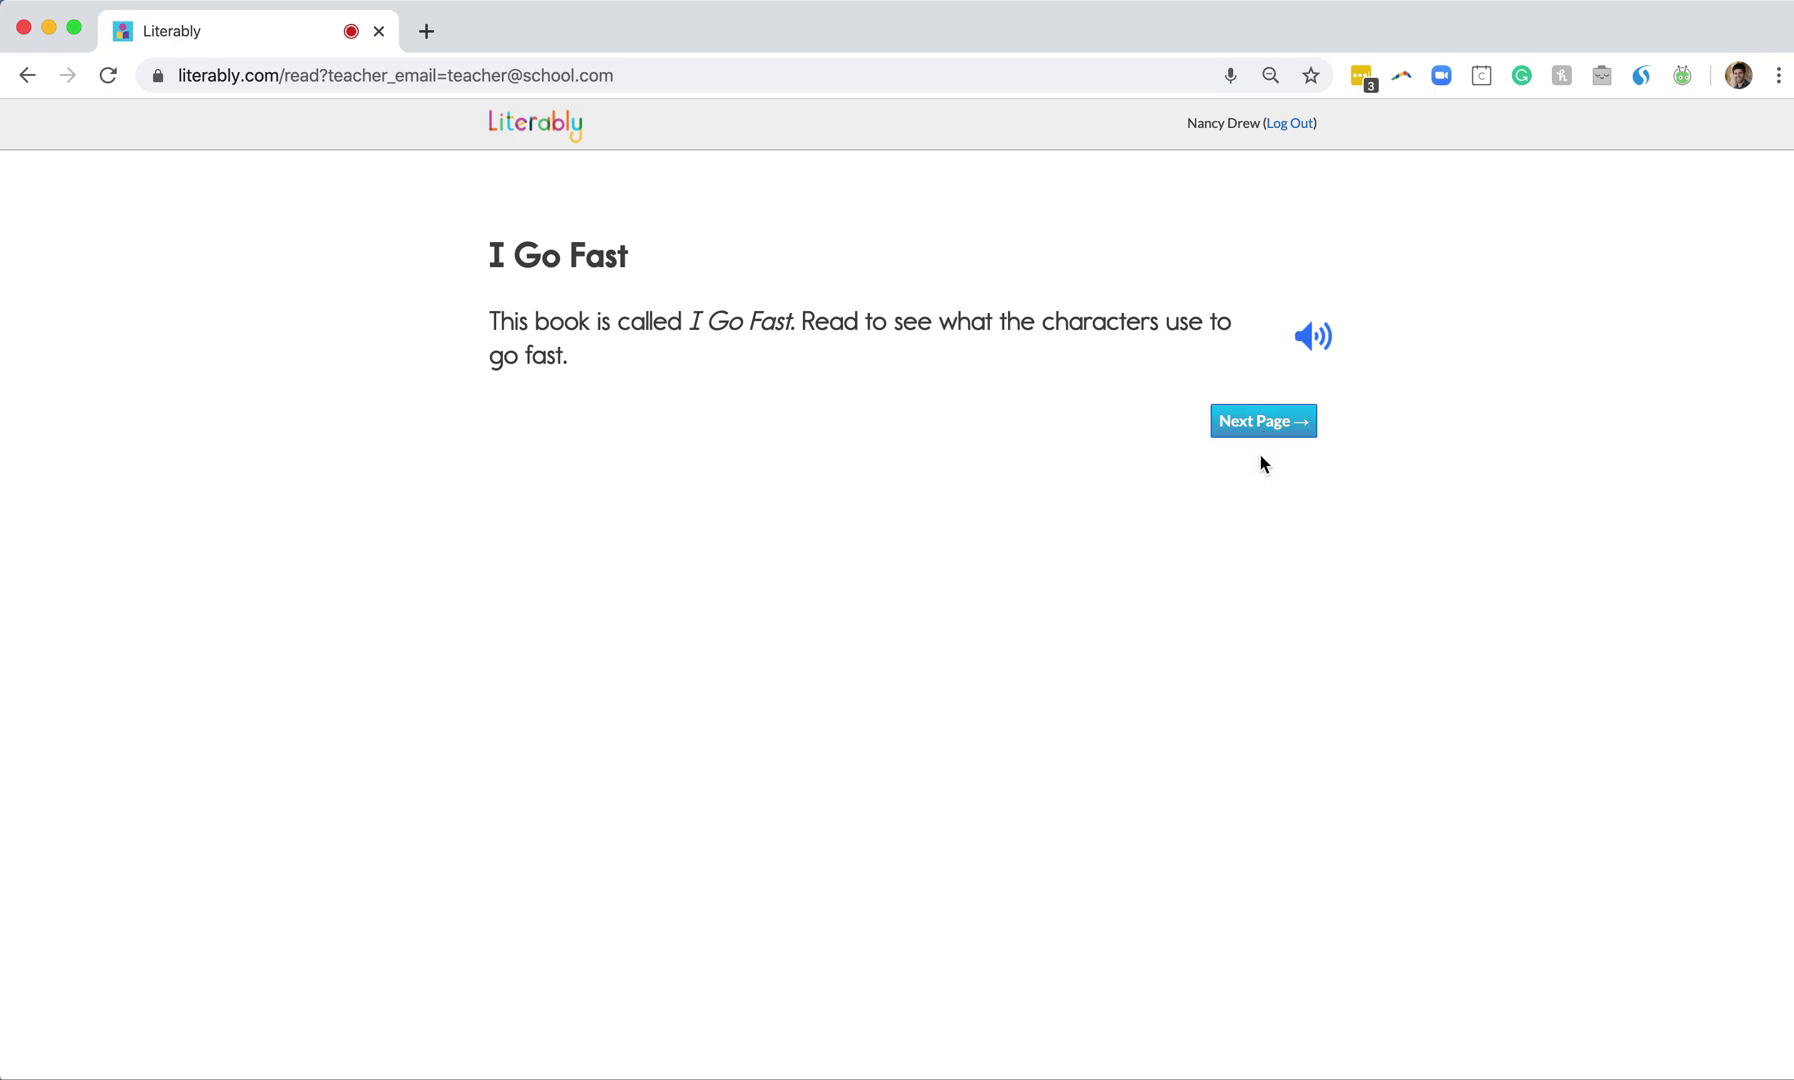
click(1262, 428)
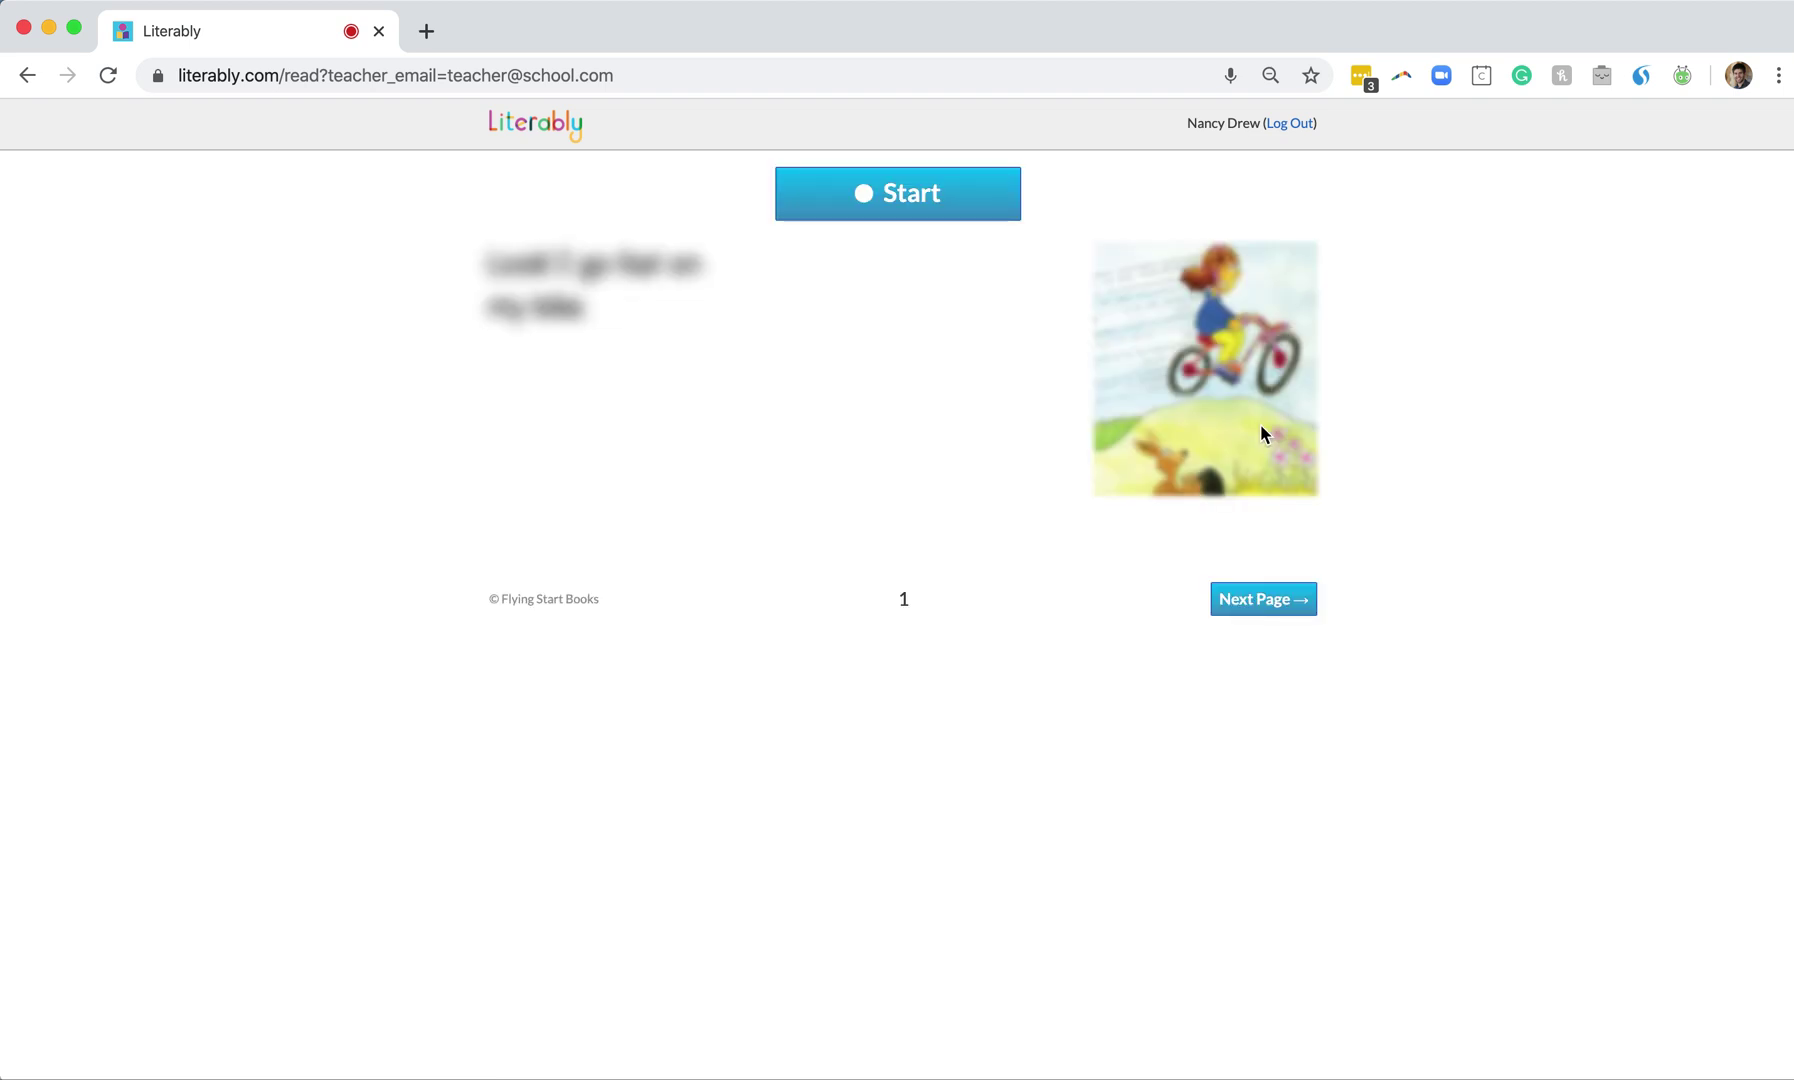
Record the read-aloud while turning through pages 2 to 6, then stop recording
click(917, 195)
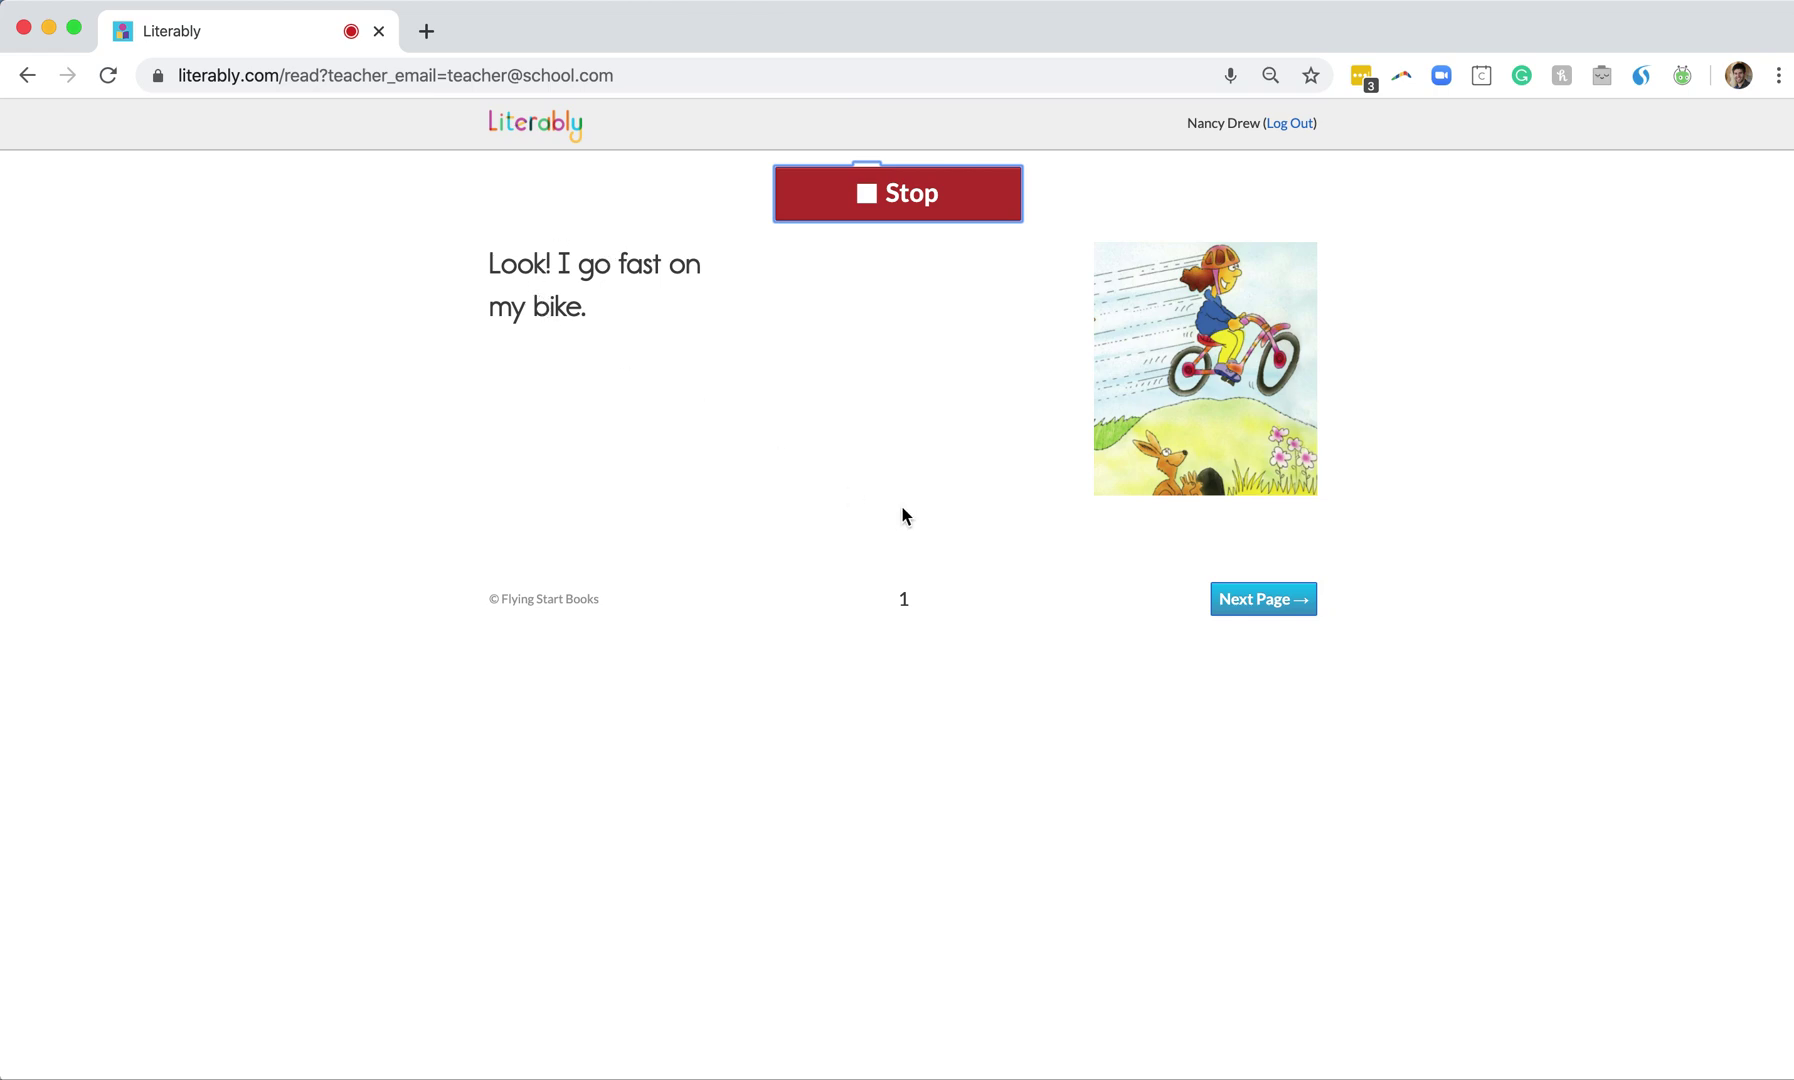
click(1291, 610)
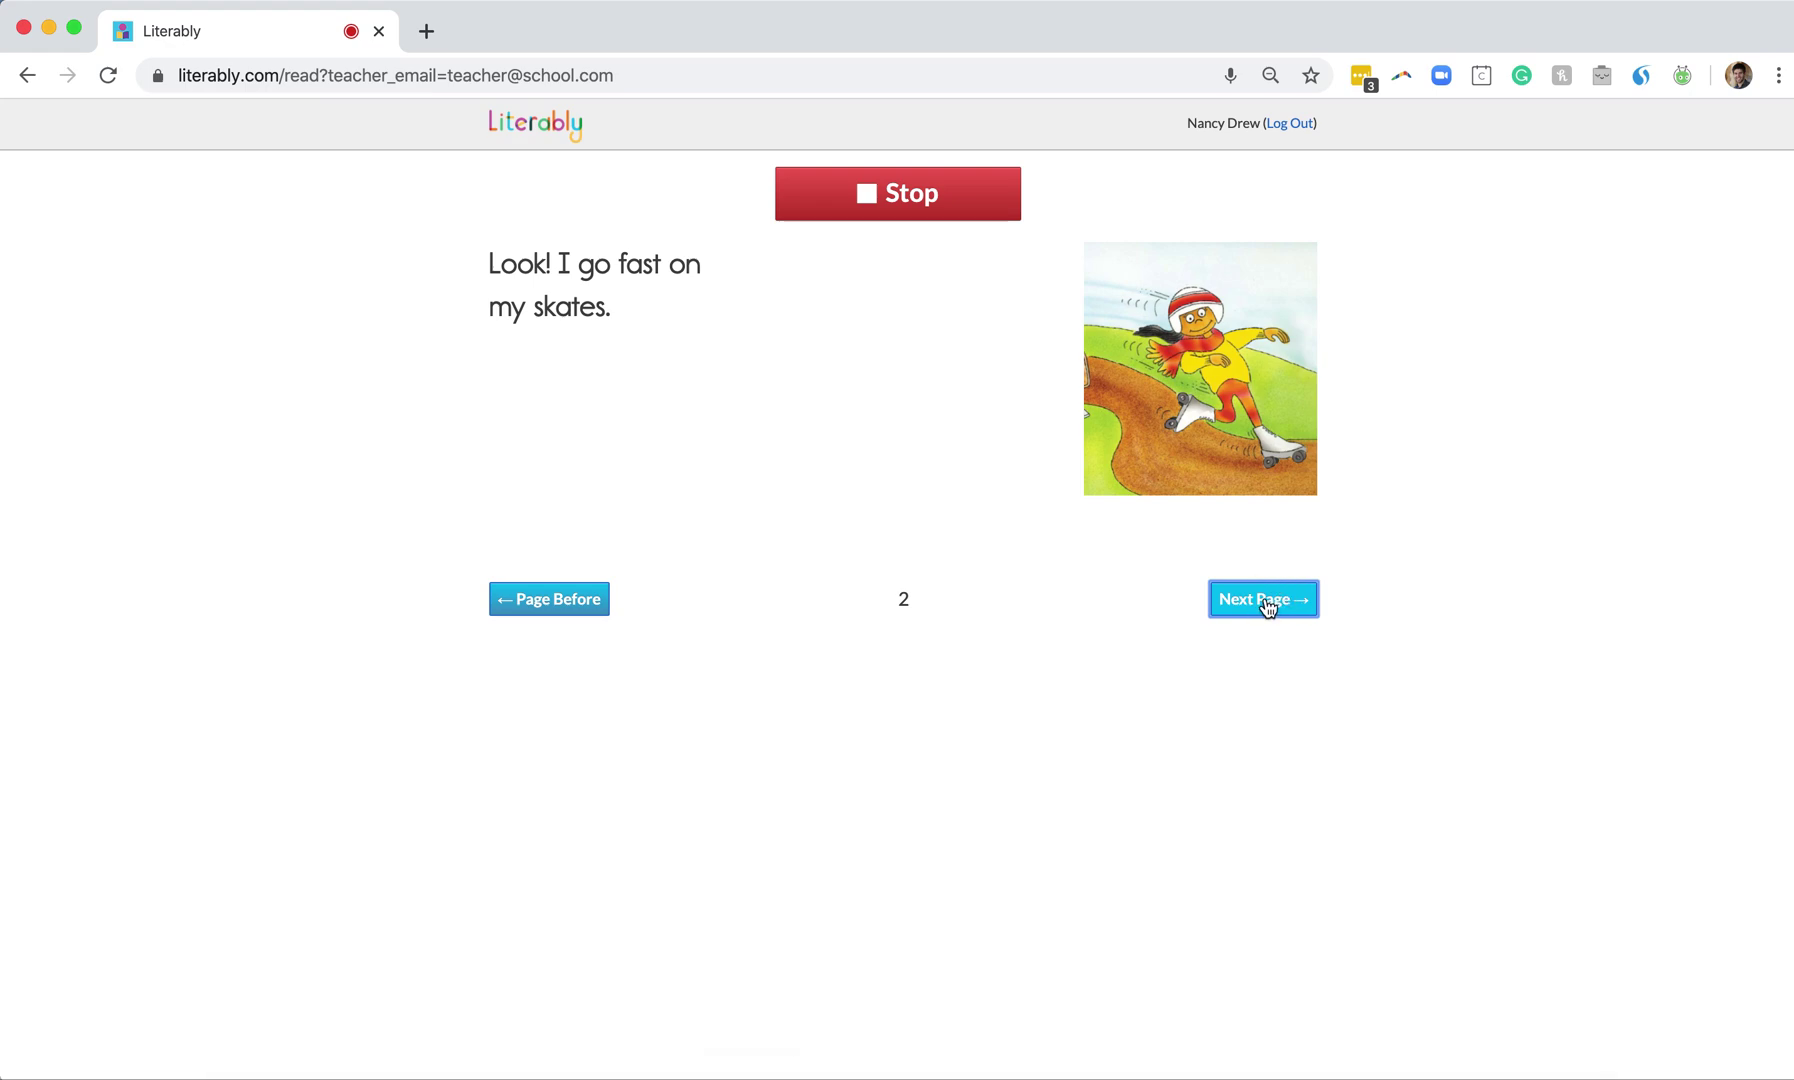
click(1267, 607)
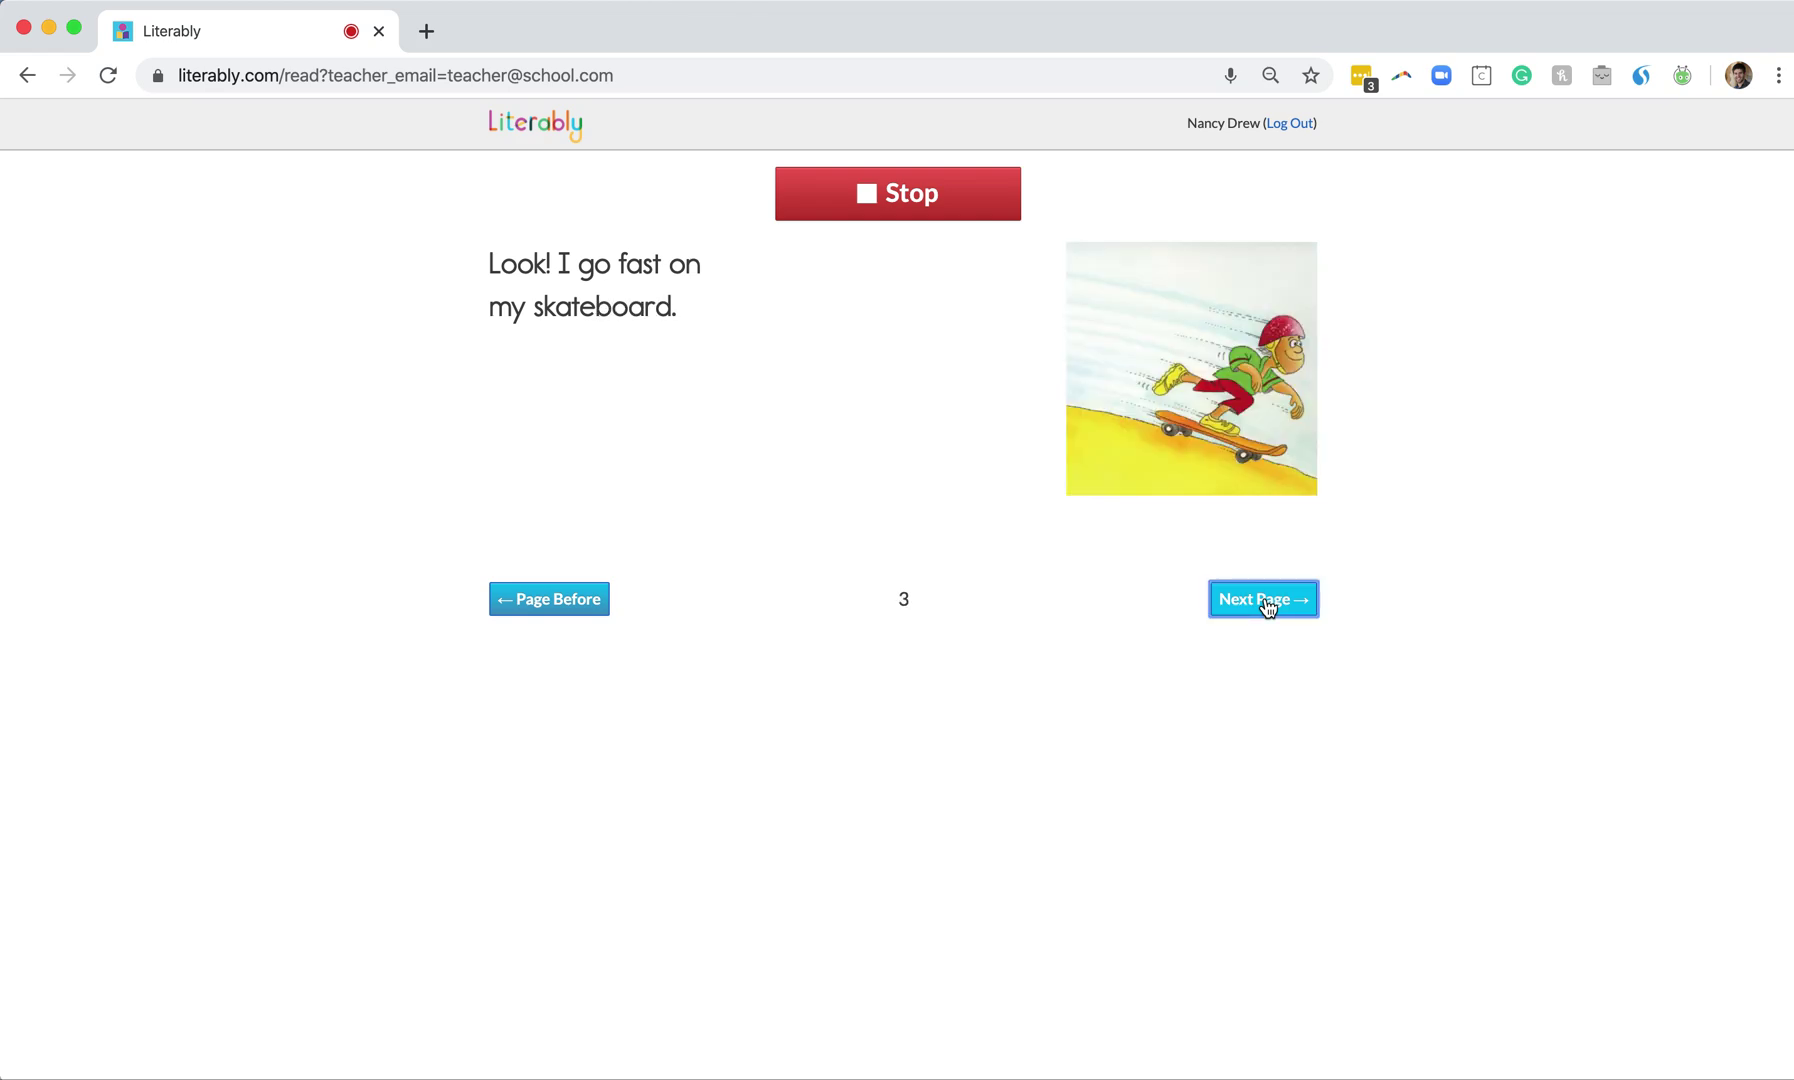
click(1267, 607)
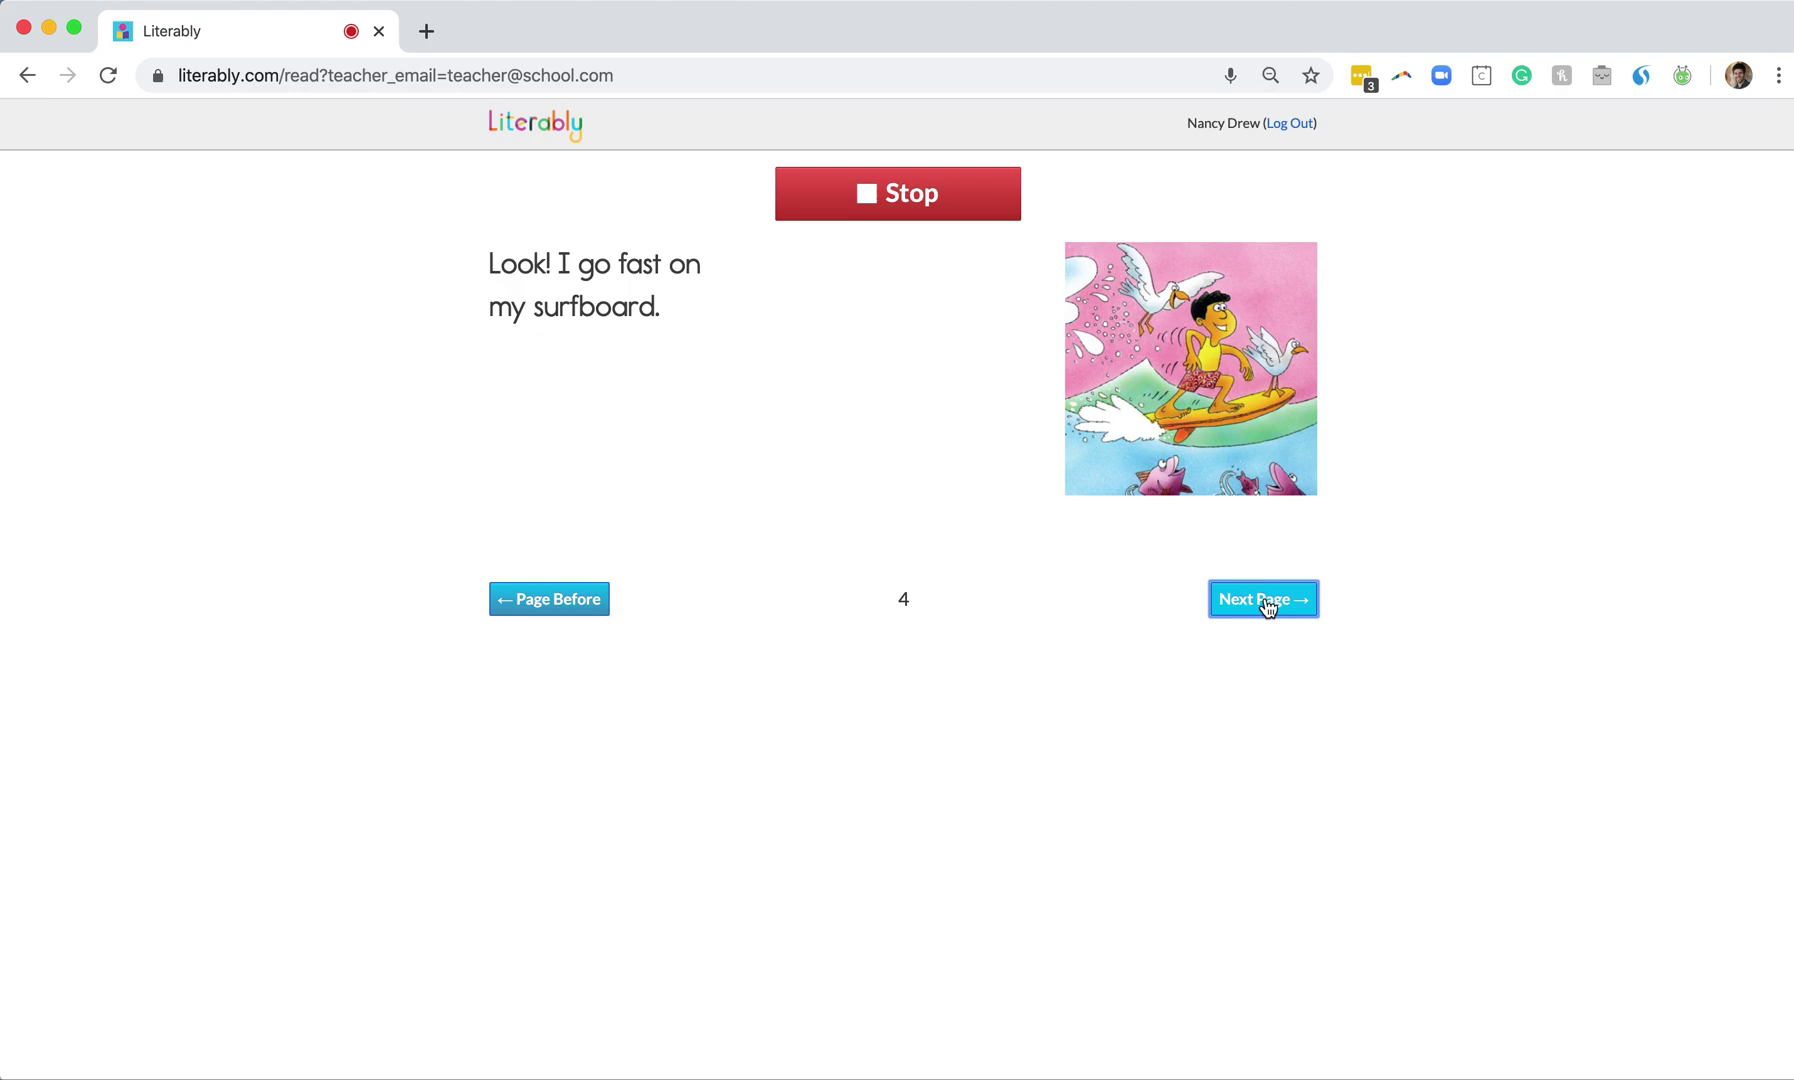
click(1267, 607)
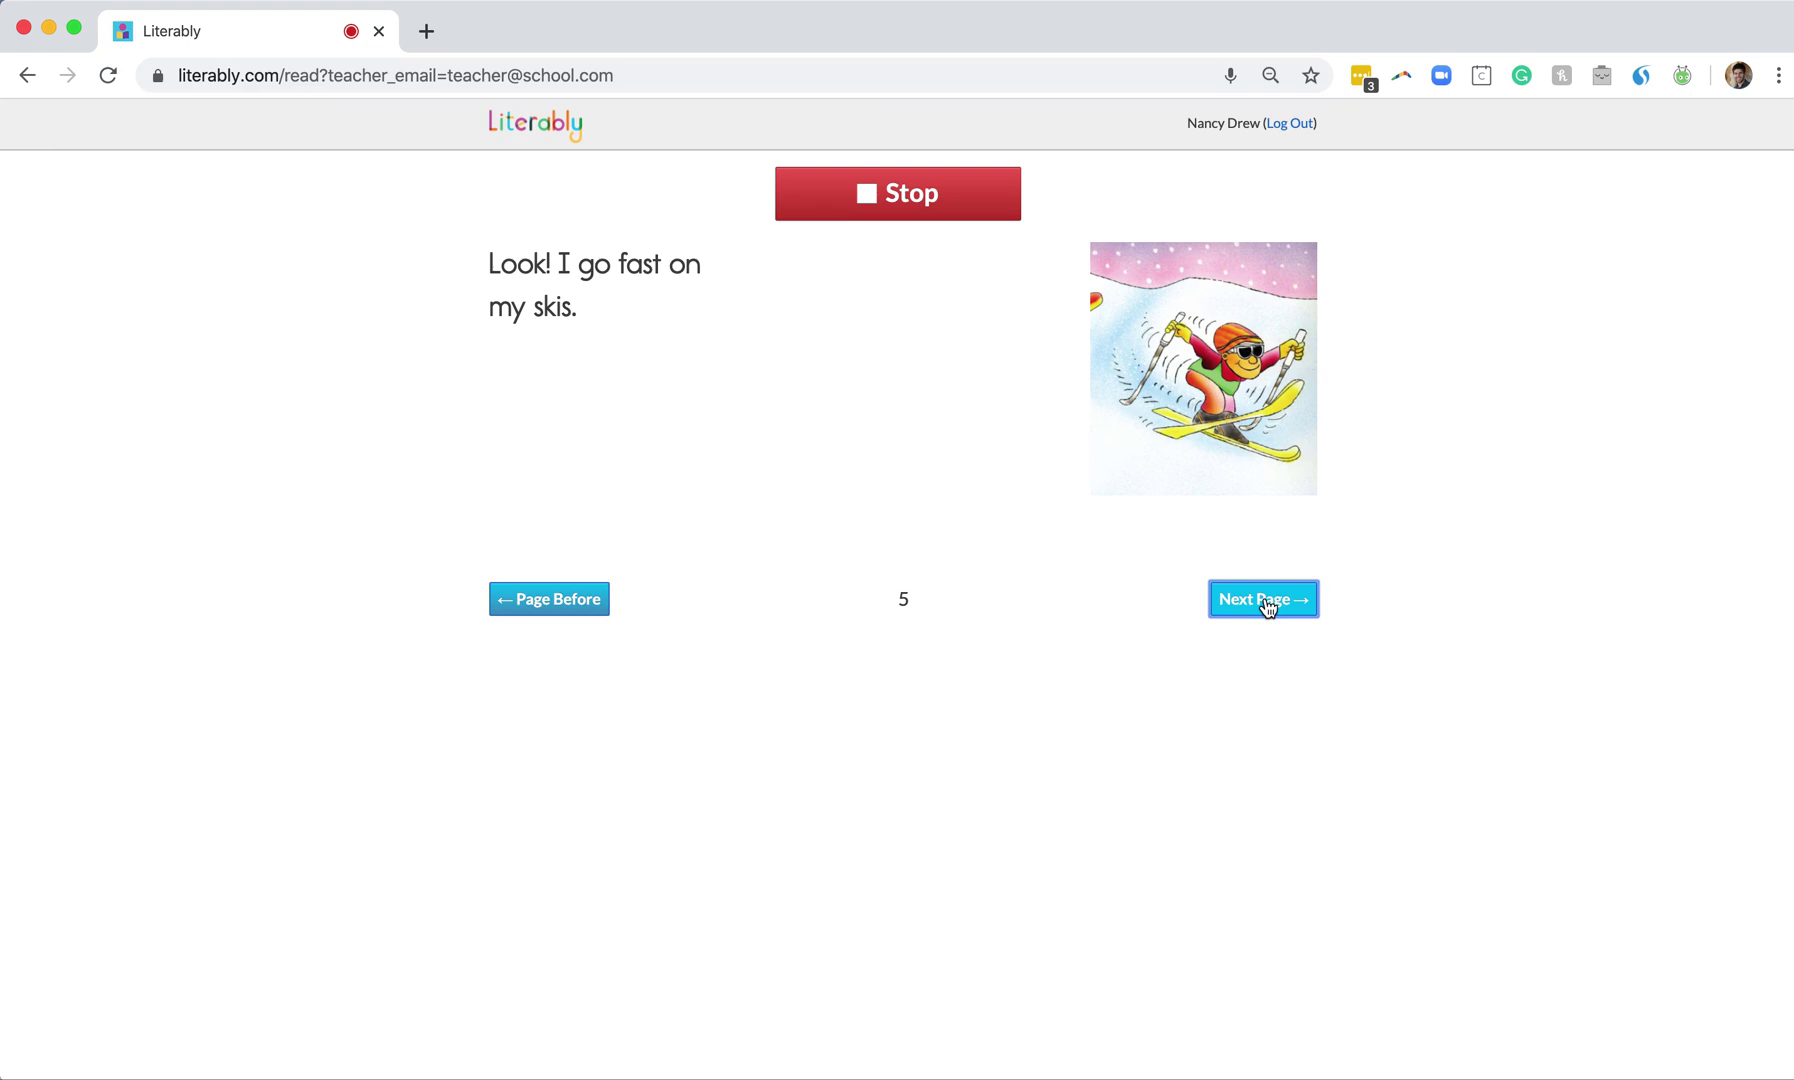
click(1265, 605)
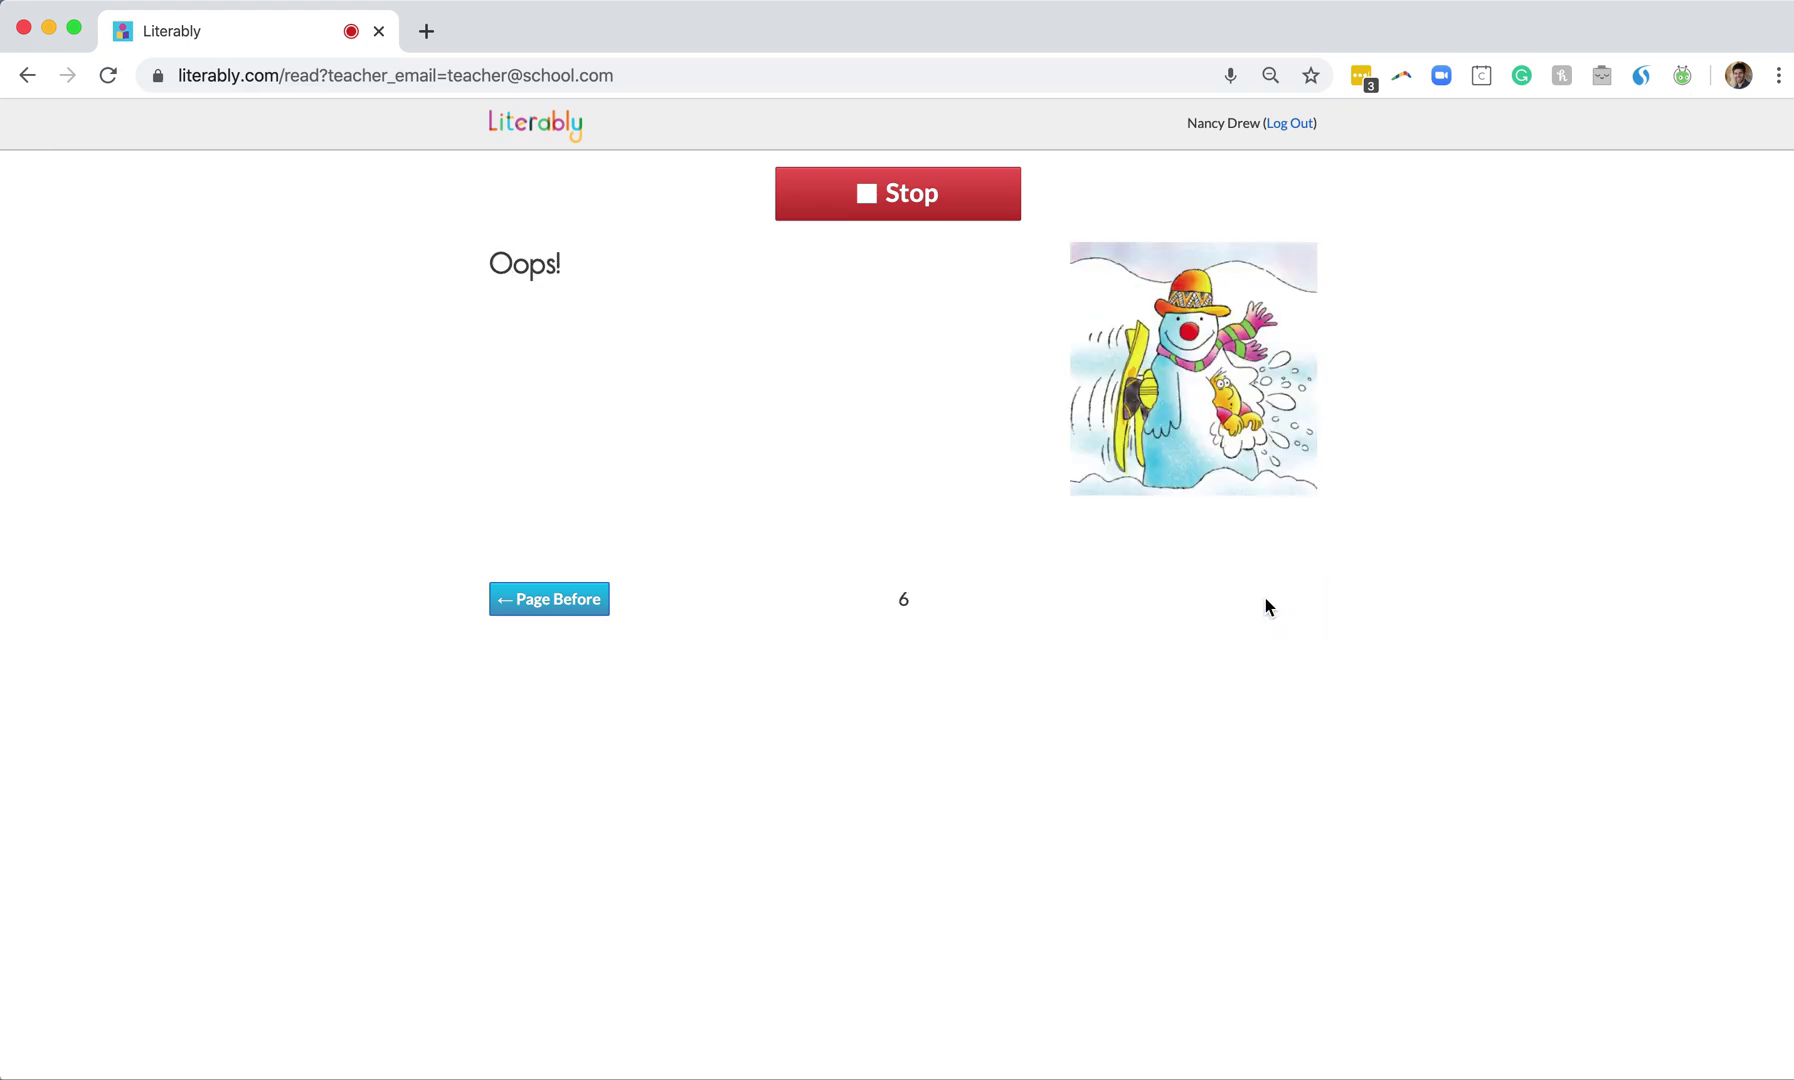
click(893, 191)
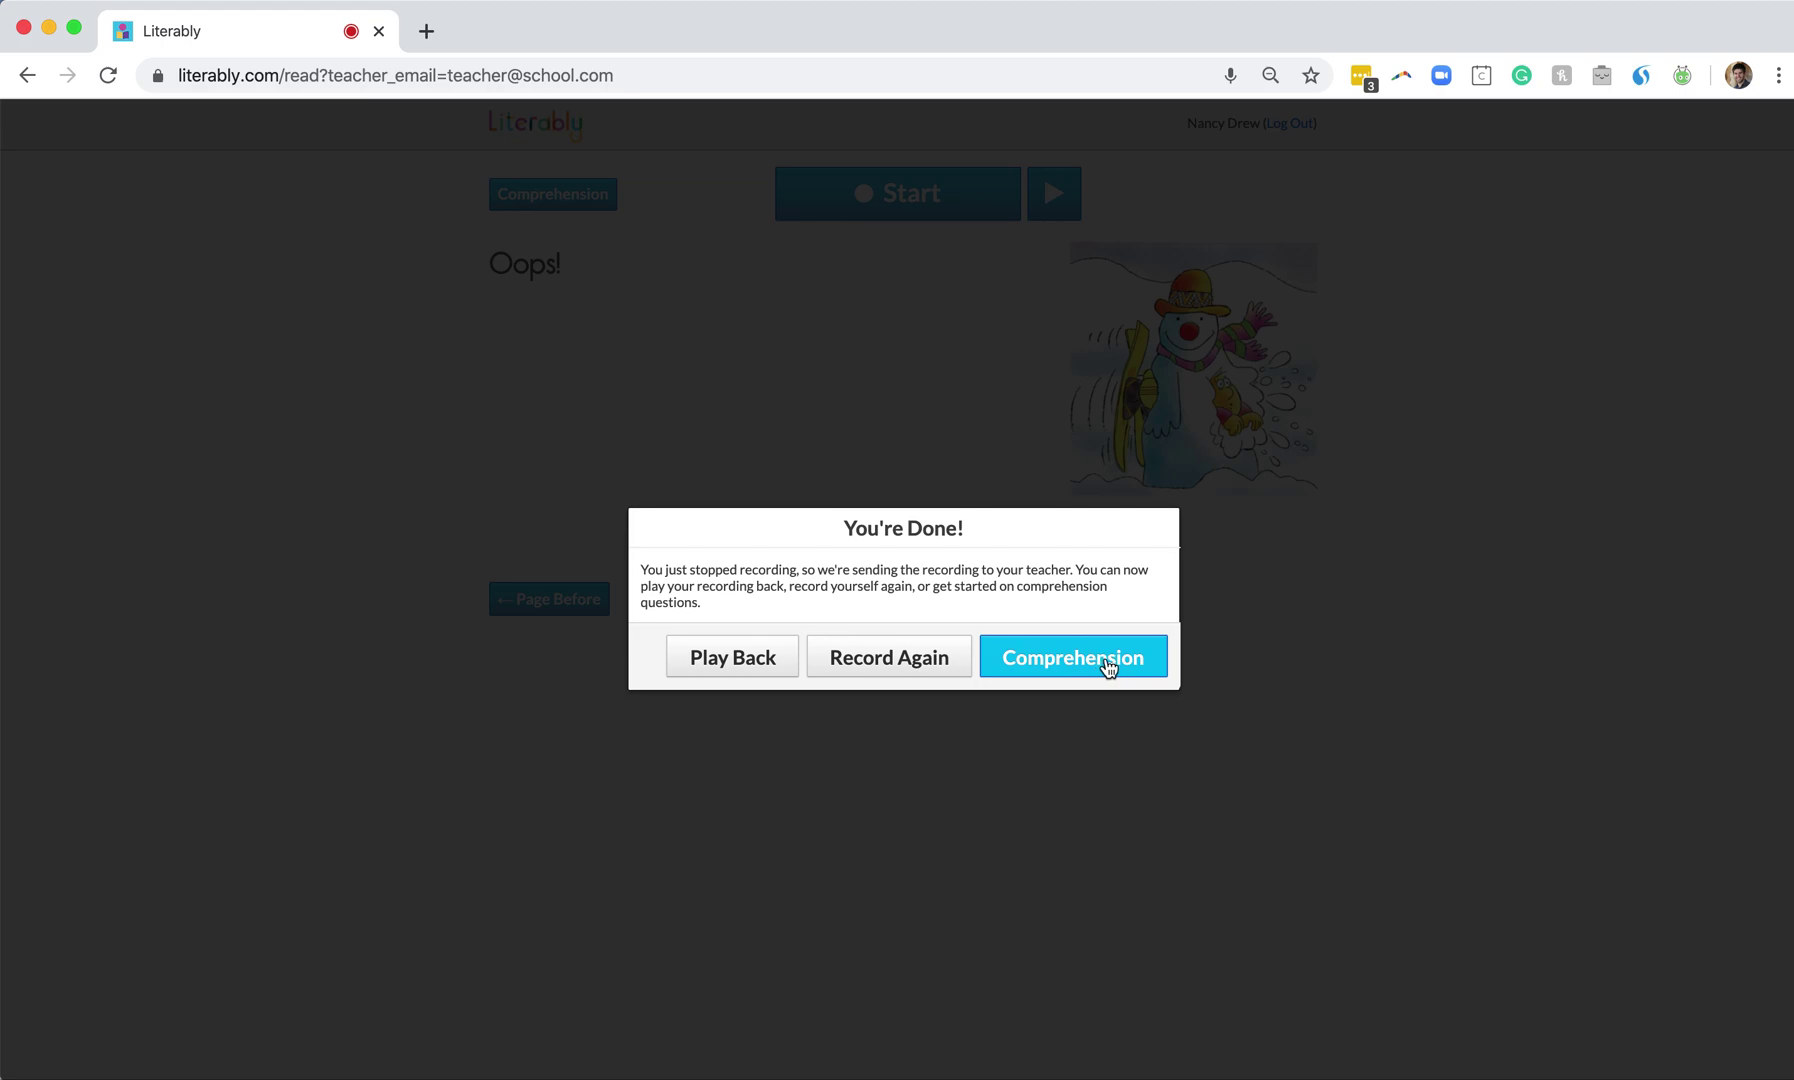
Start the comprehension questions from the You're Done! dialog
click(1108, 667)
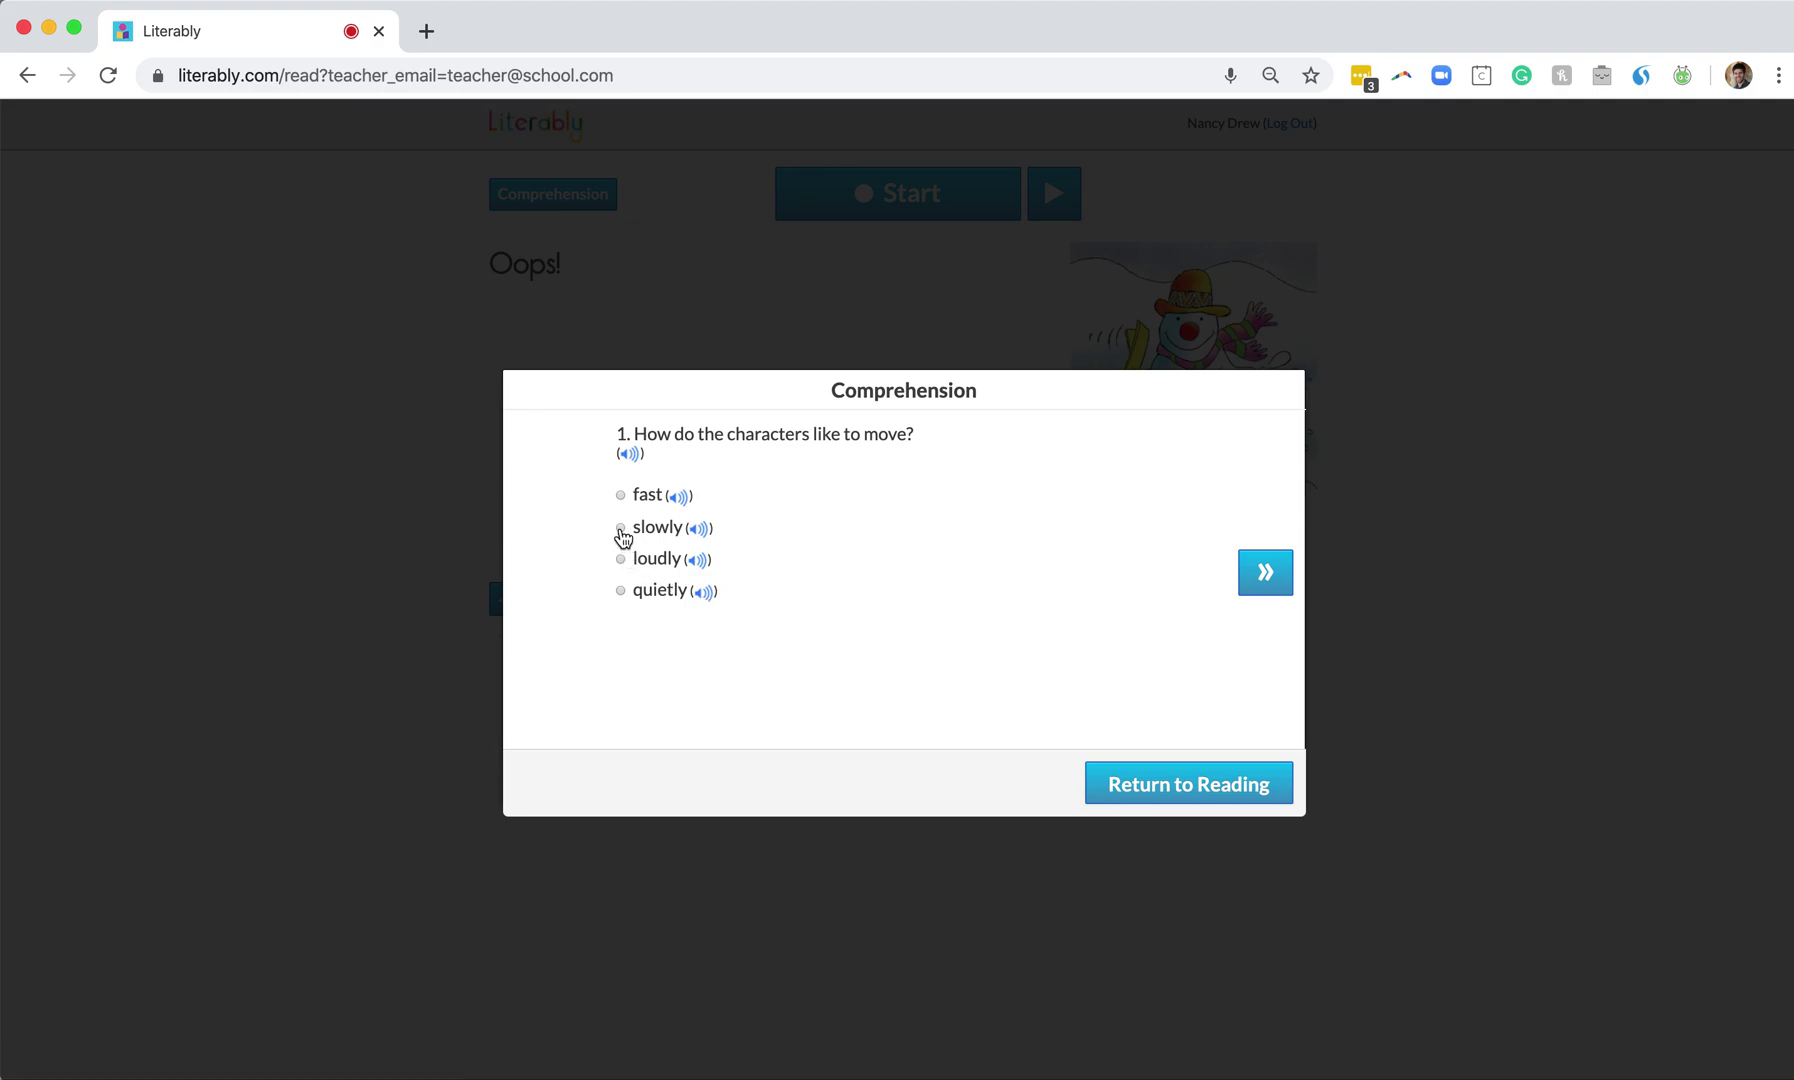
Answer question 1, choose skateboard for question 2, and end on question 3
click(621, 530)
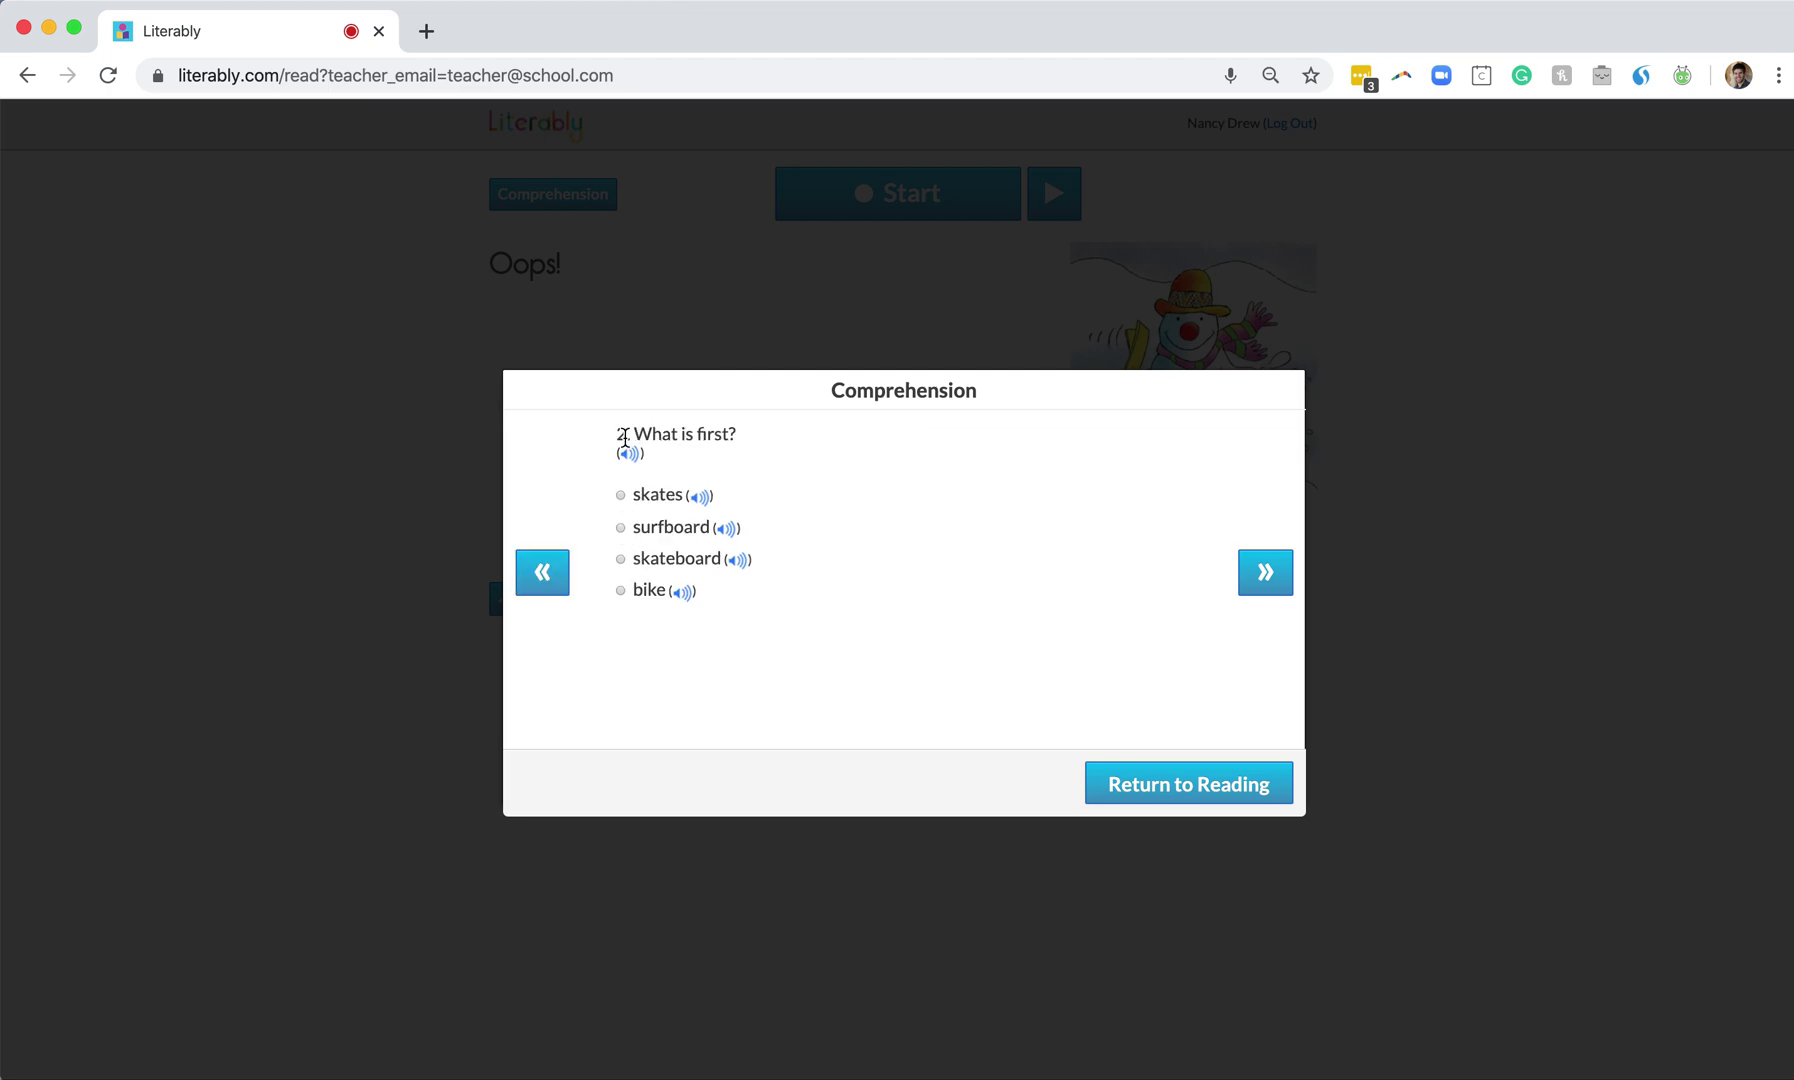
click(621, 561)
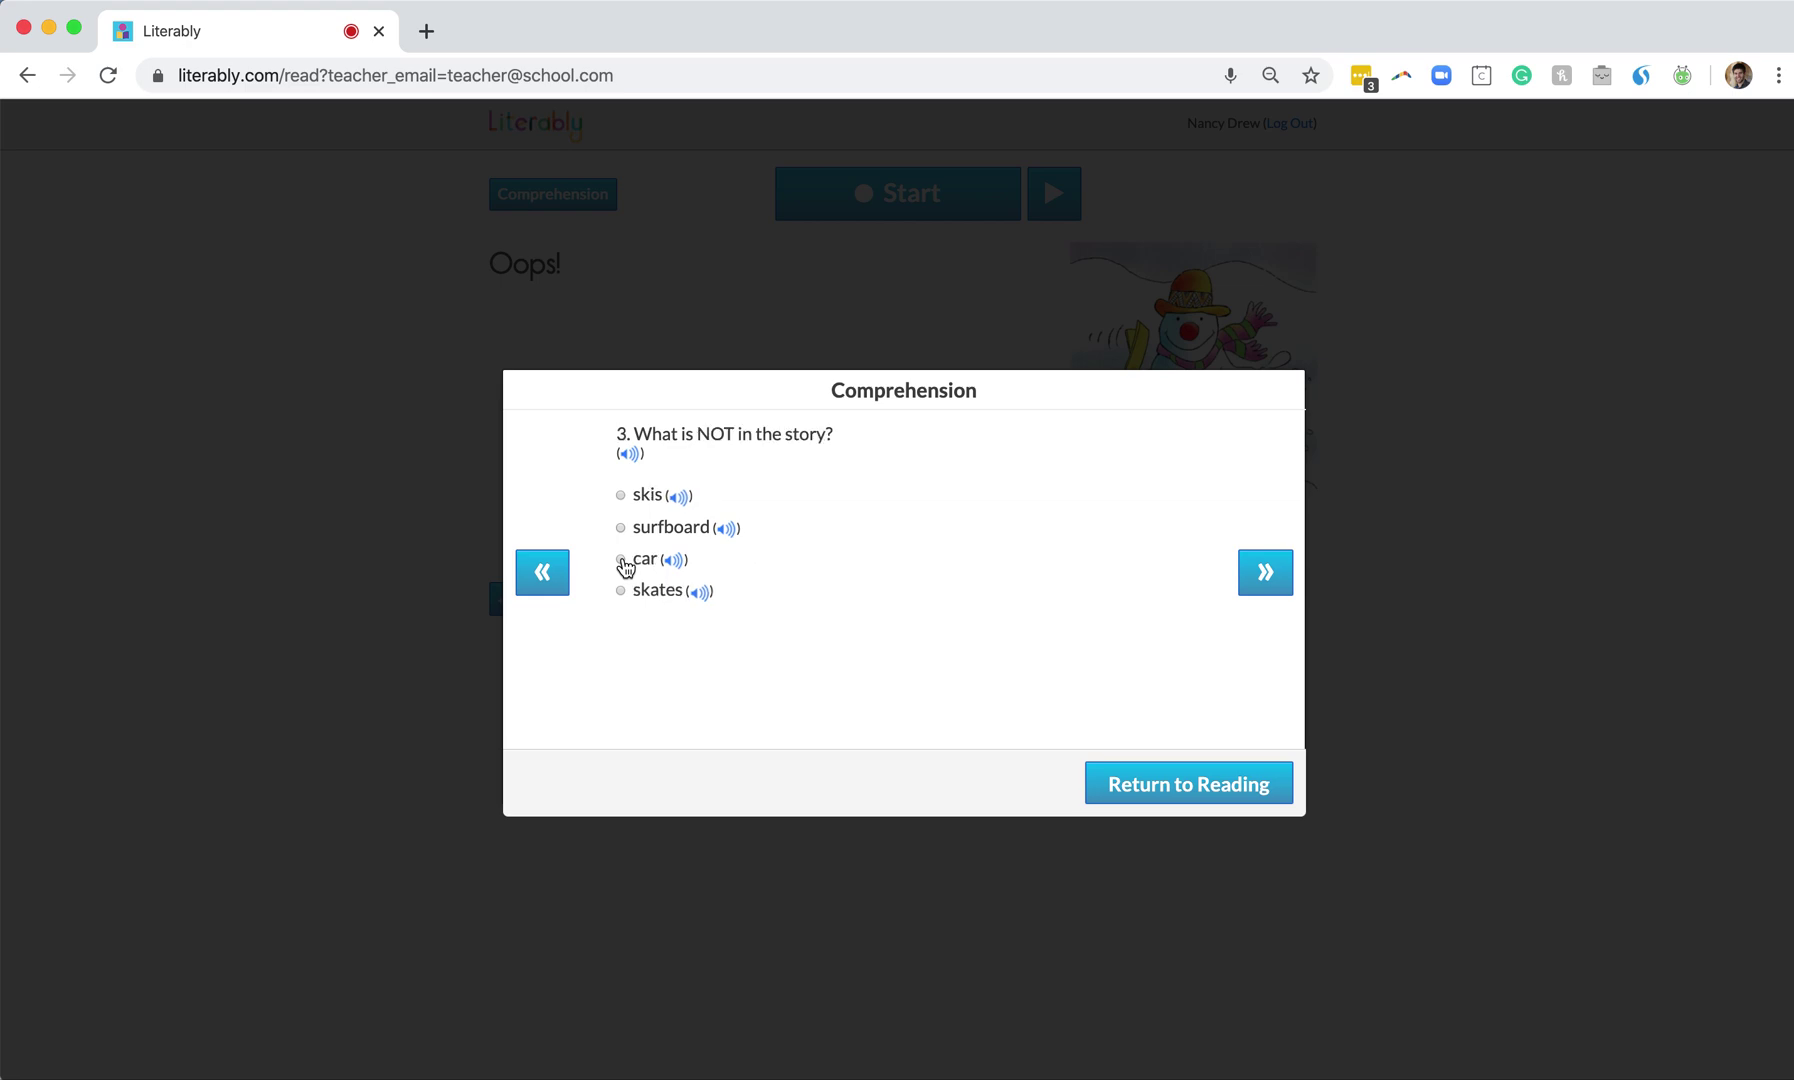
click(548, 595)
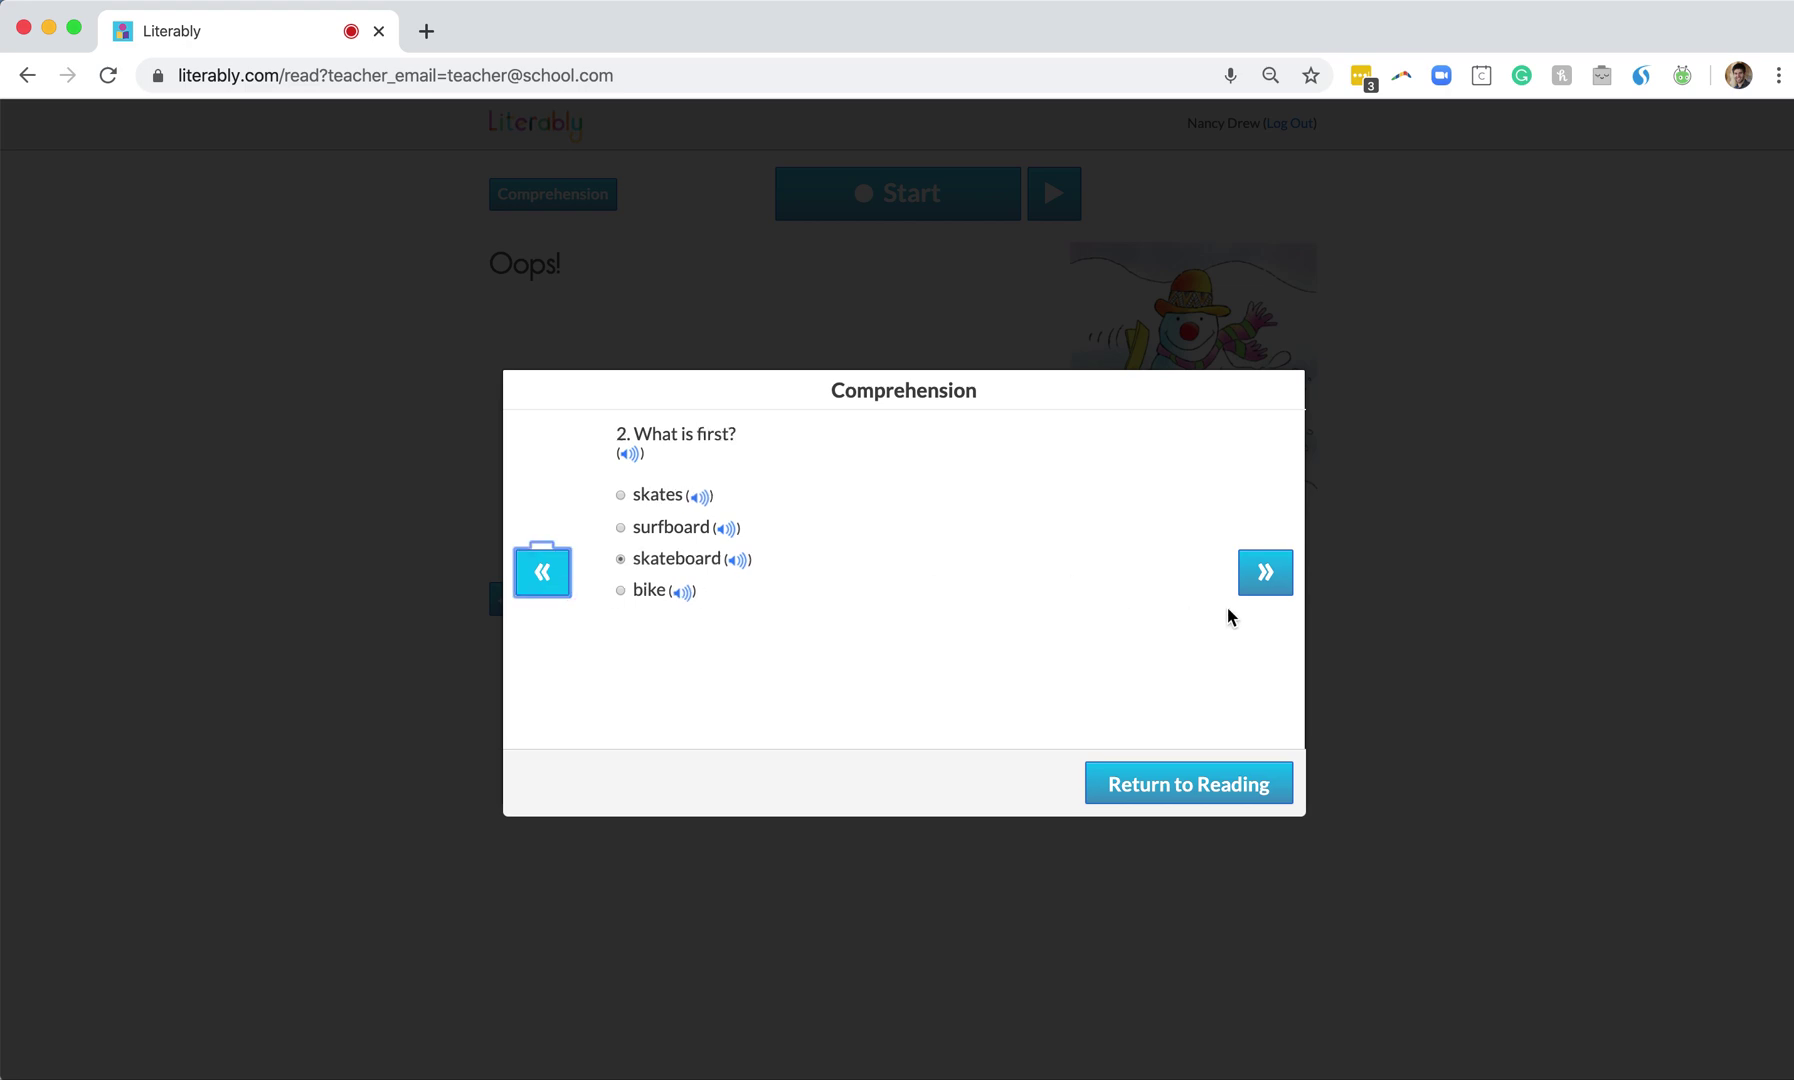
click(1266, 580)
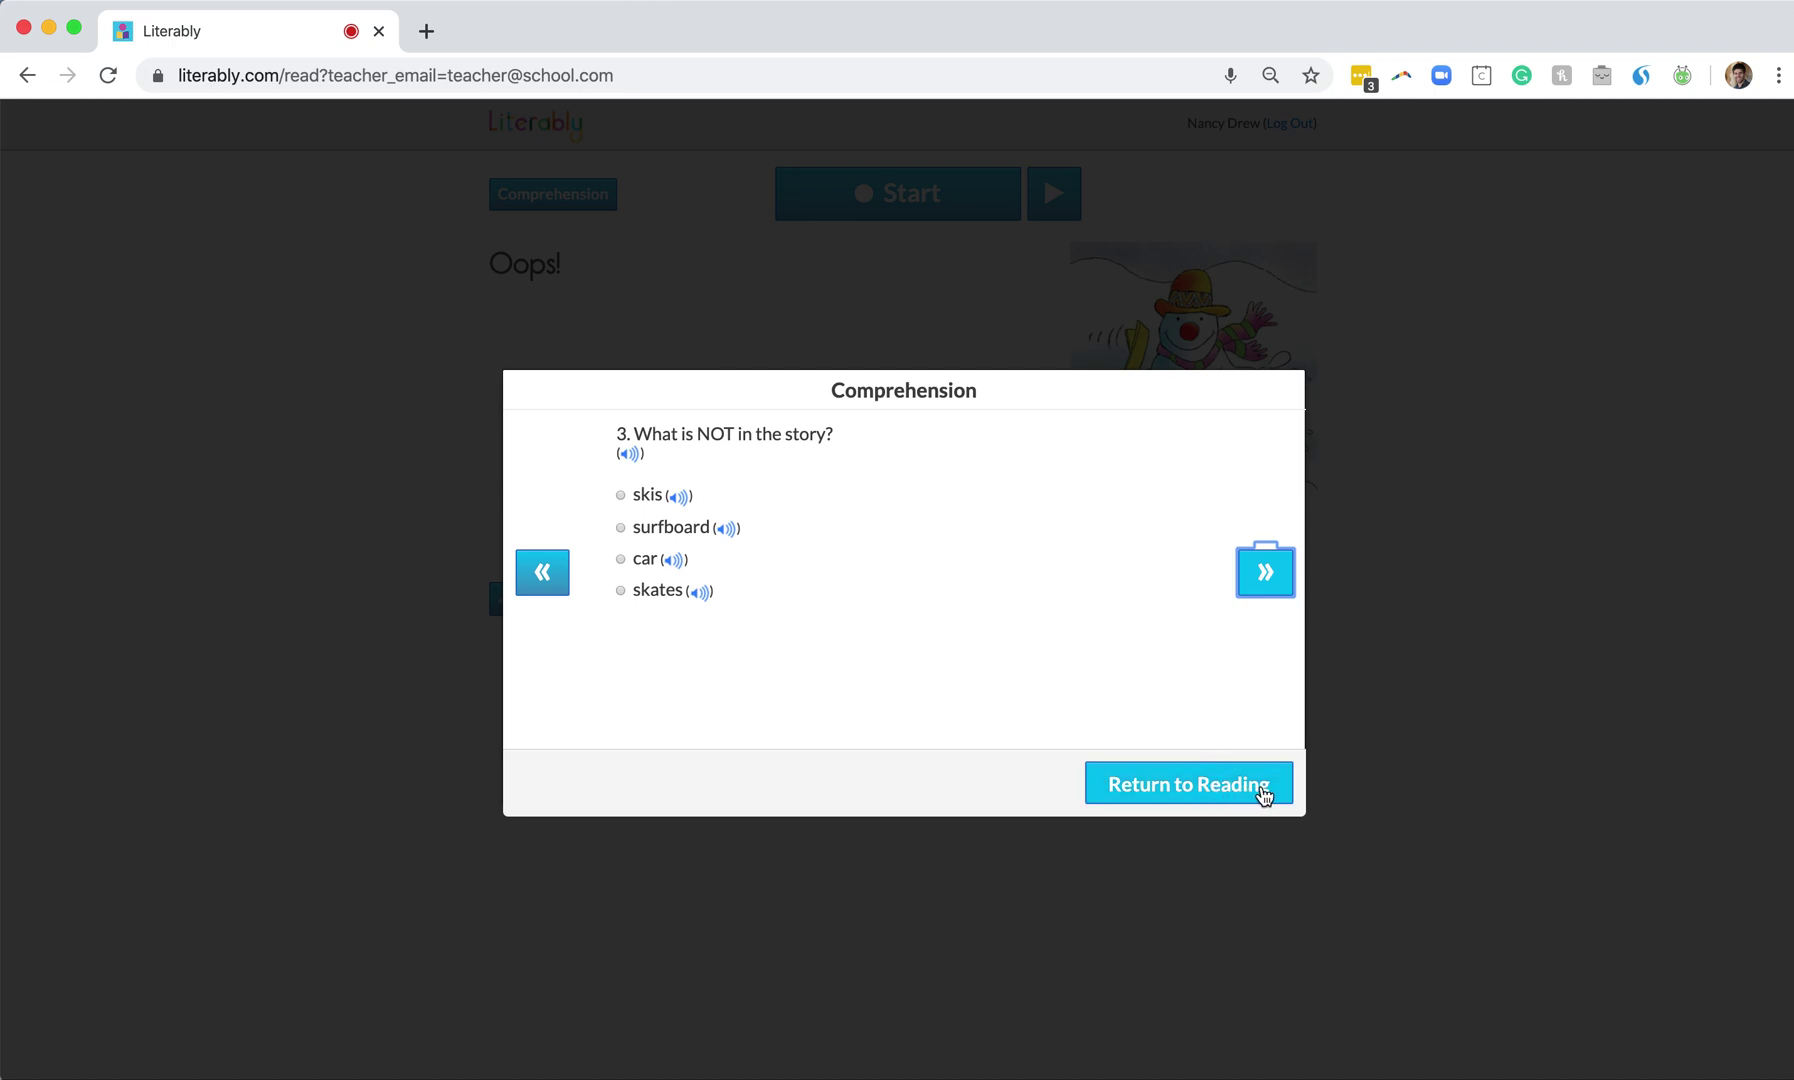
Reread pages 4 and 5 of the story, then reopen the questions at question 3
click(1263, 793)
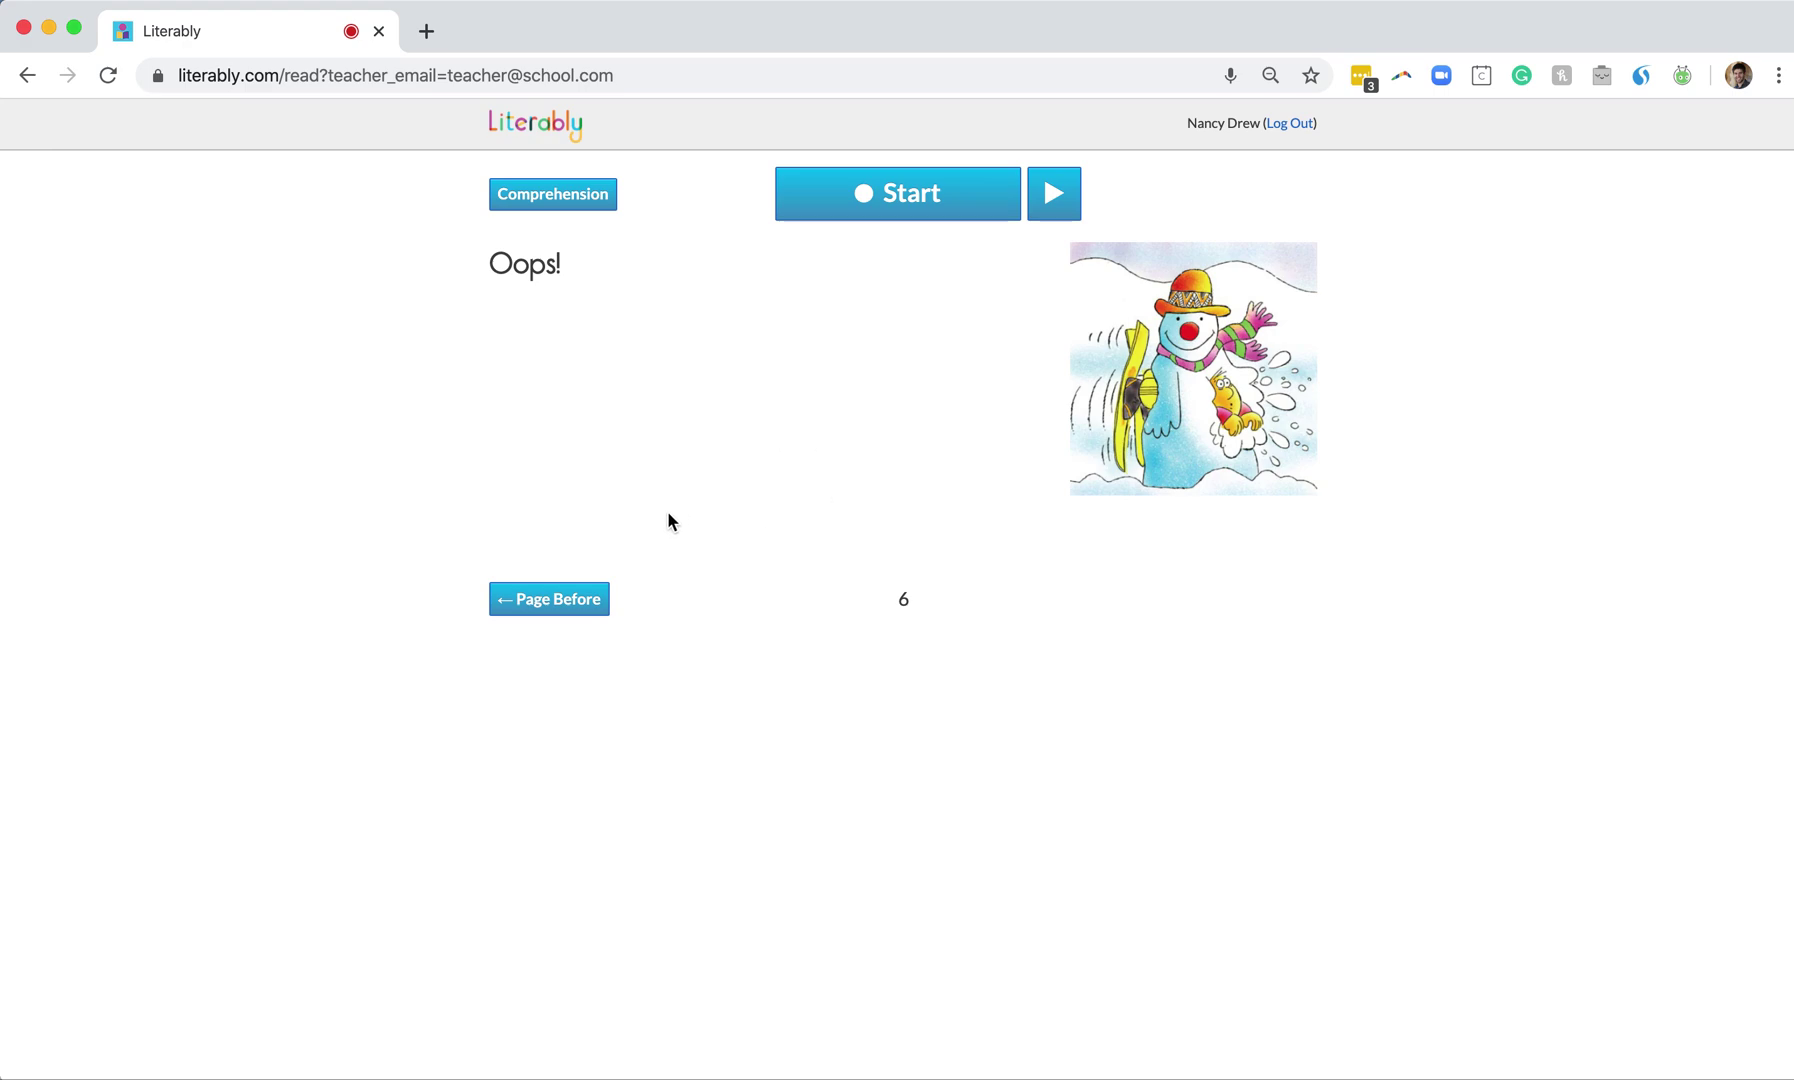
click(578, 602)
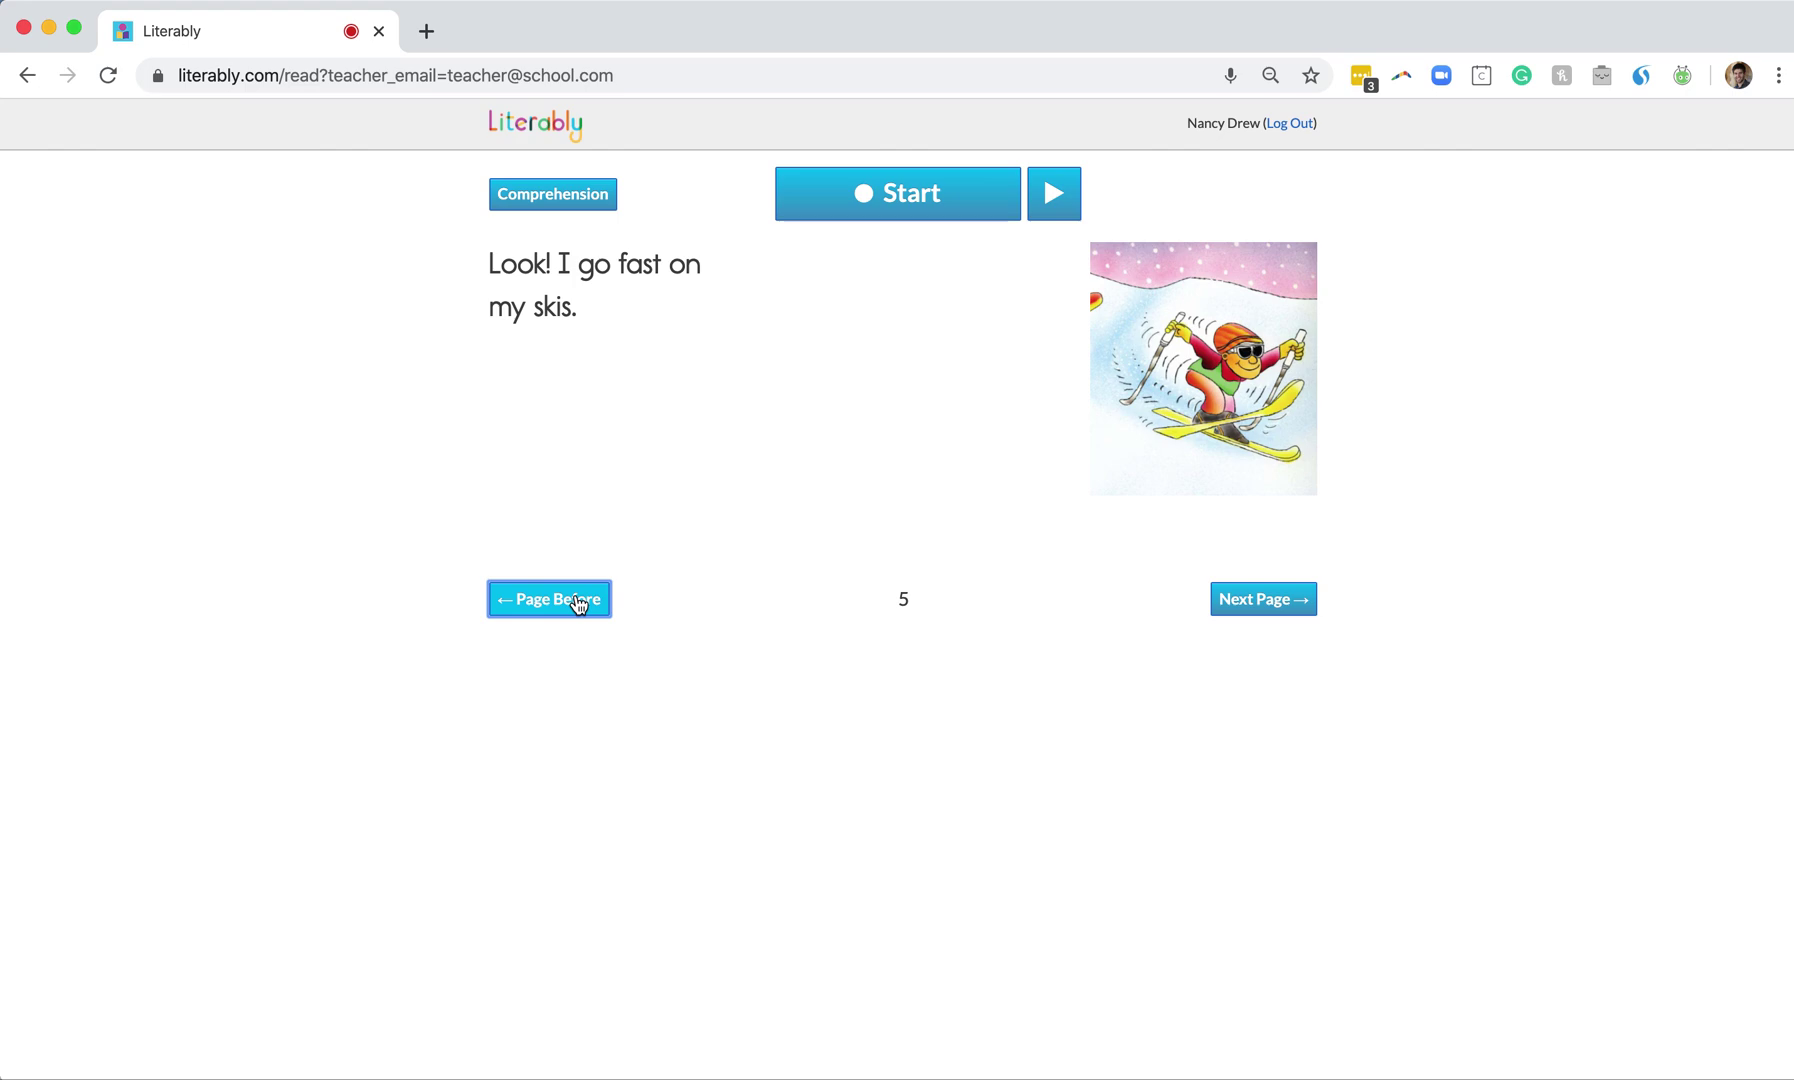
click(578, 602)
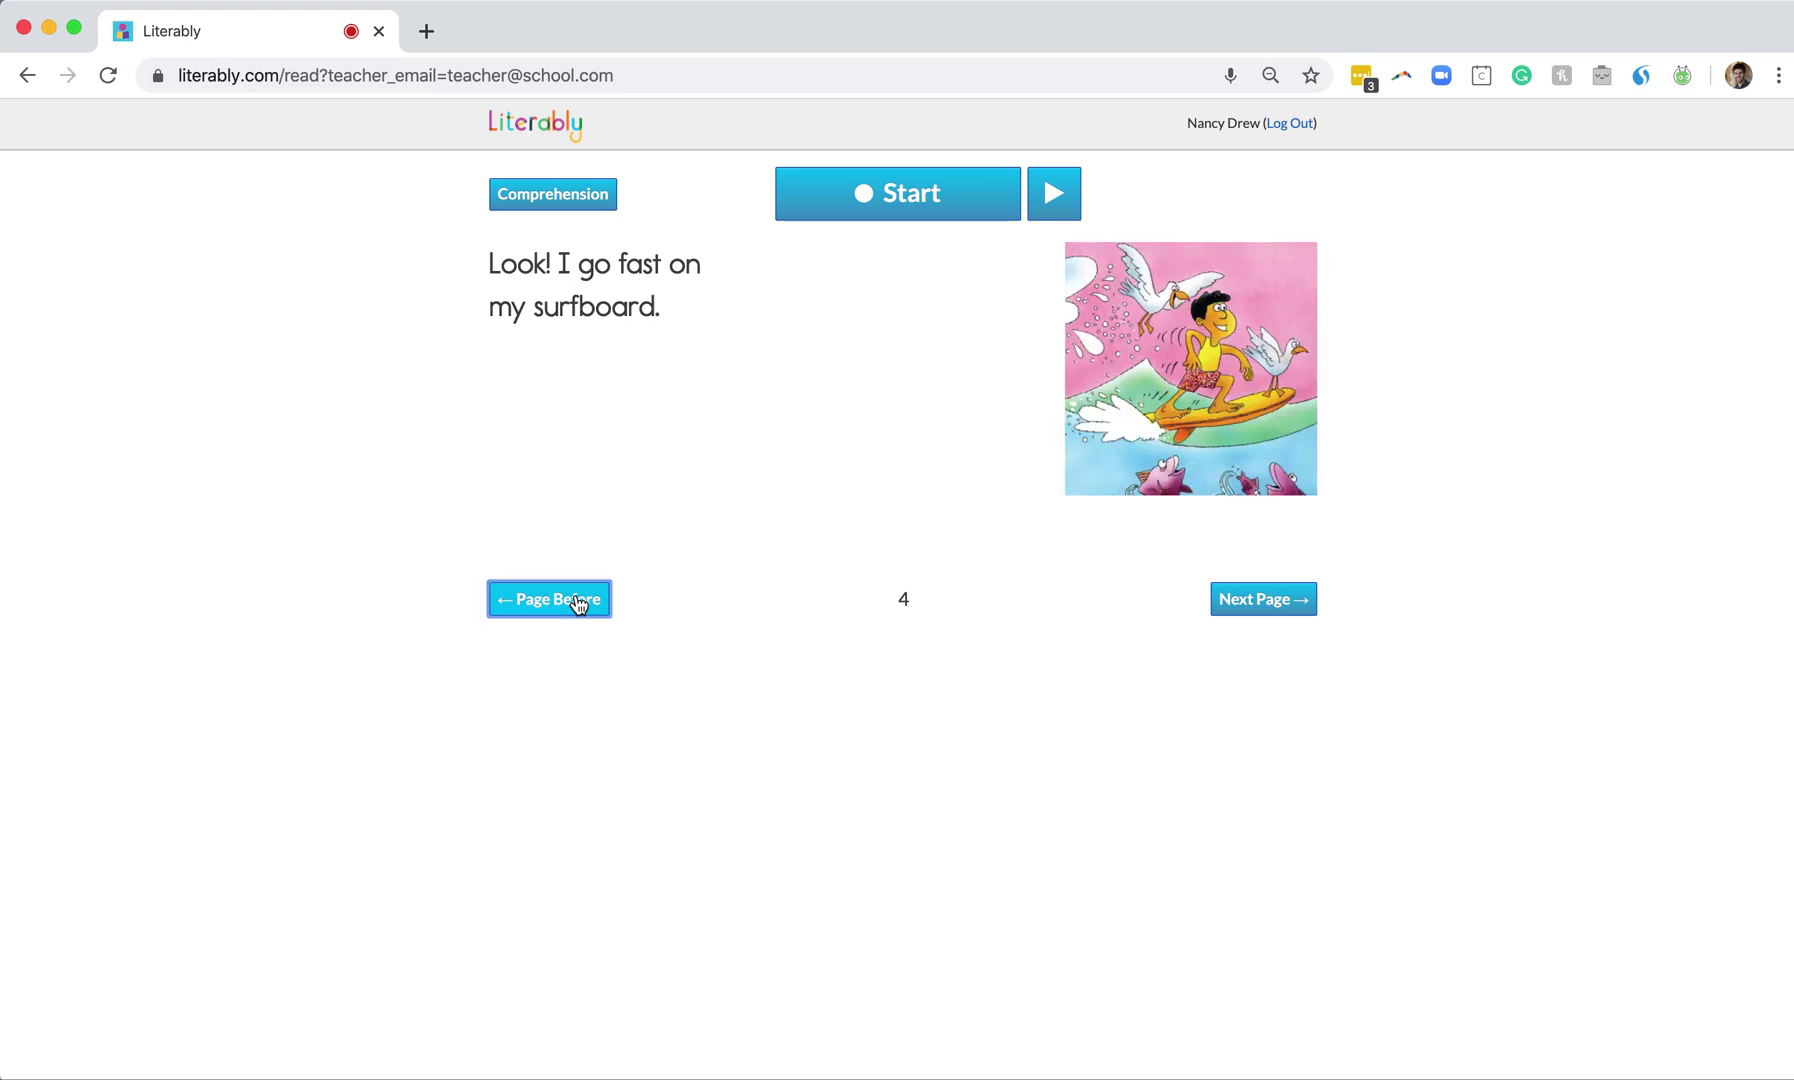
click(1250, 608)
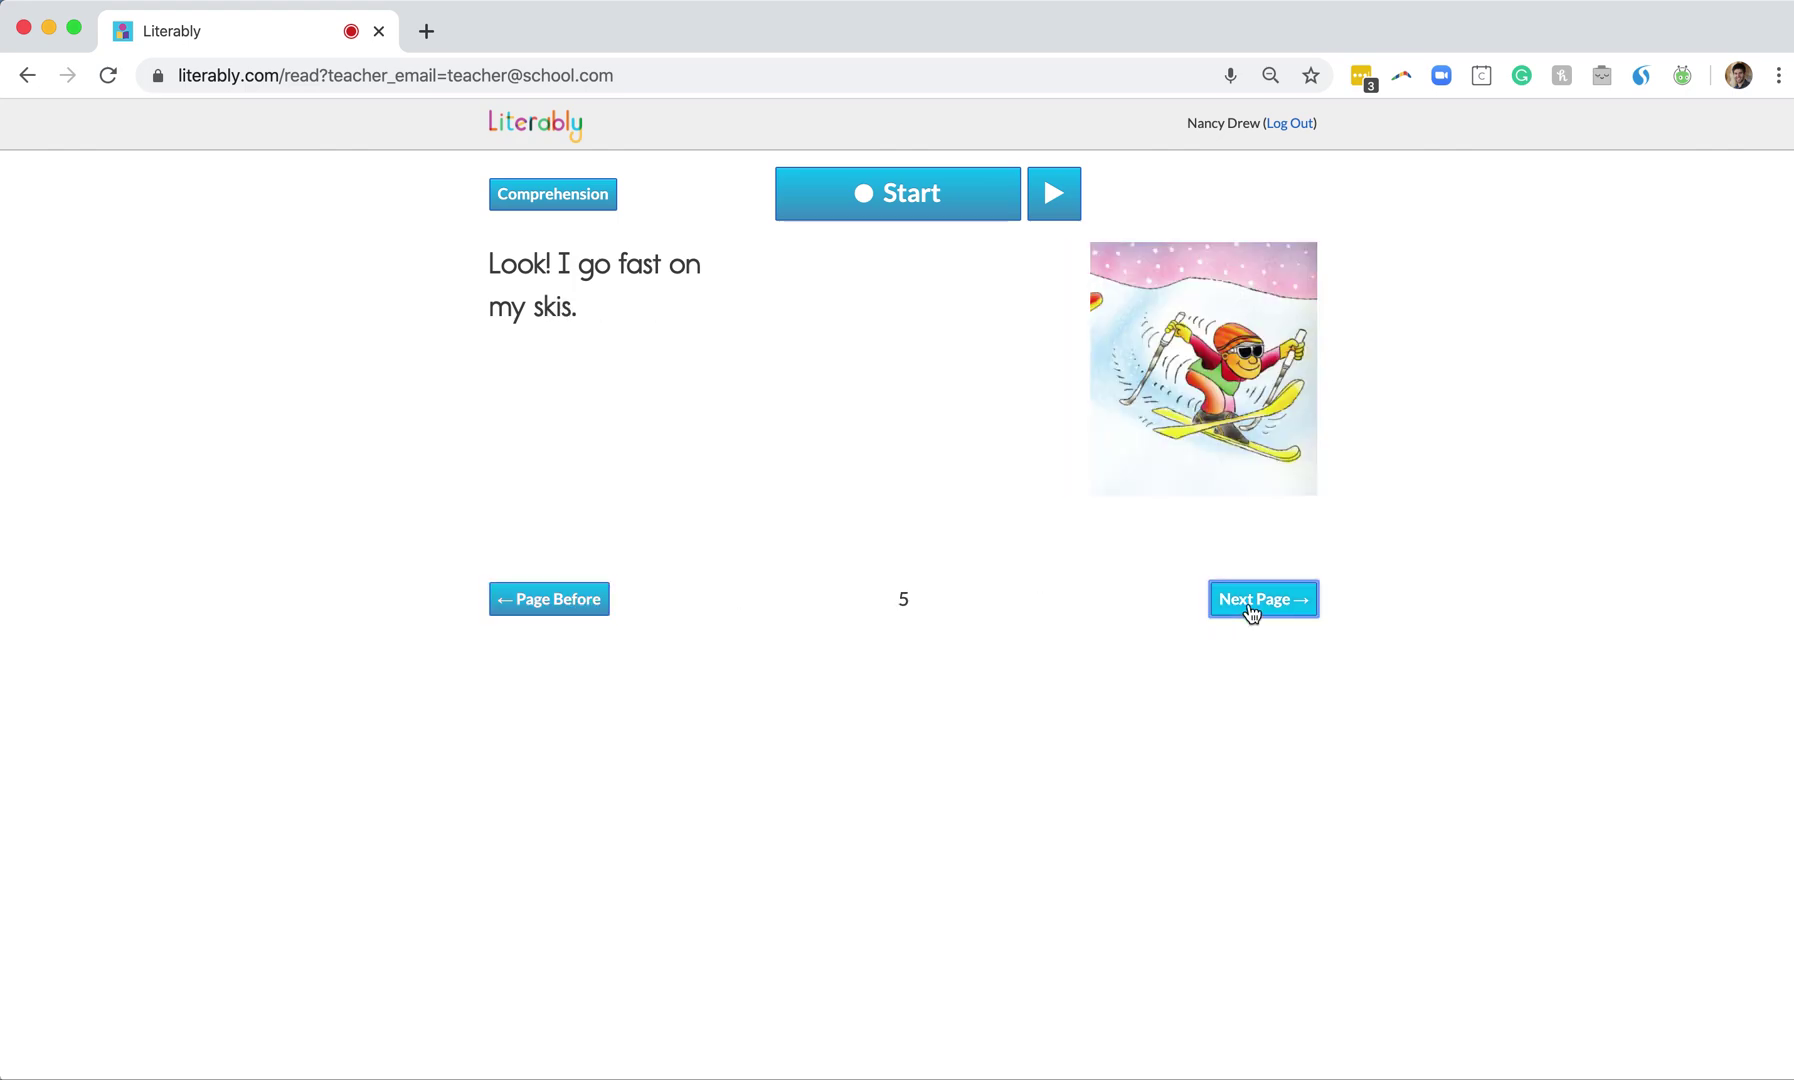
click(567, 207)
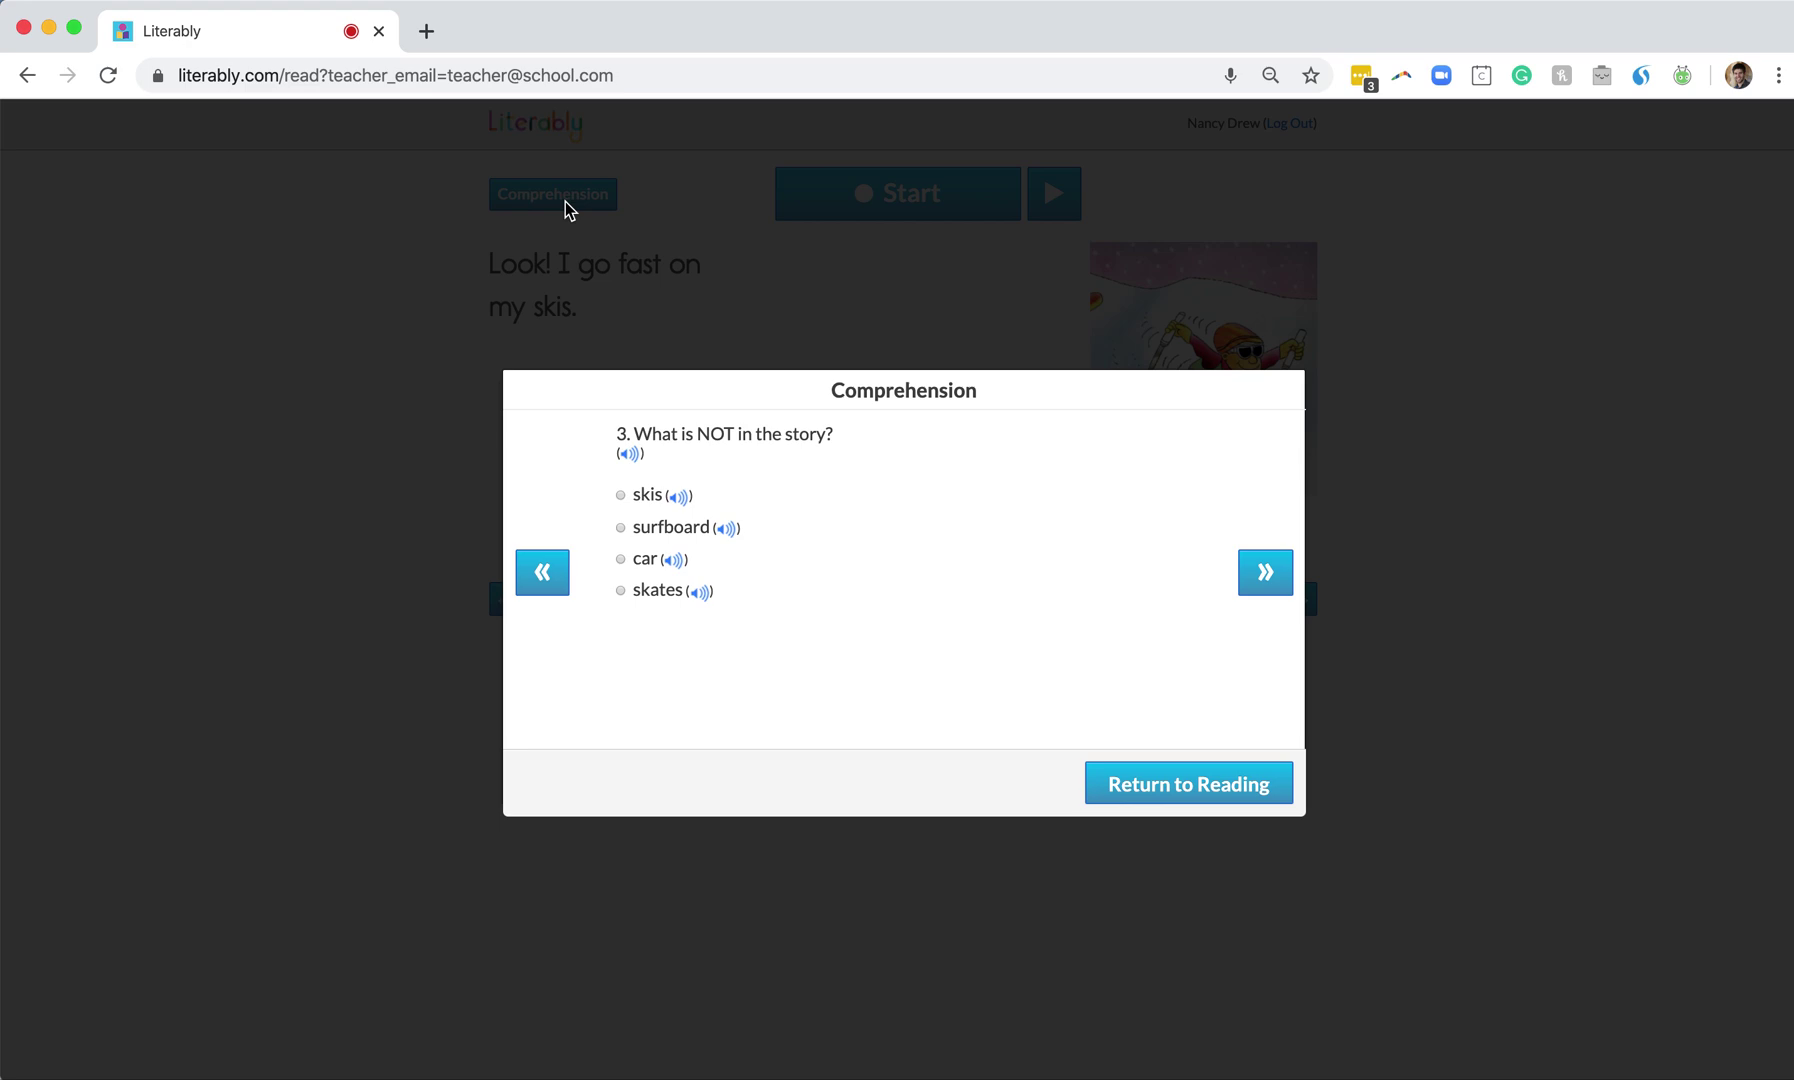
Answer questions 3, 4 and 5 to reach the retell prompt
click(620, 527)
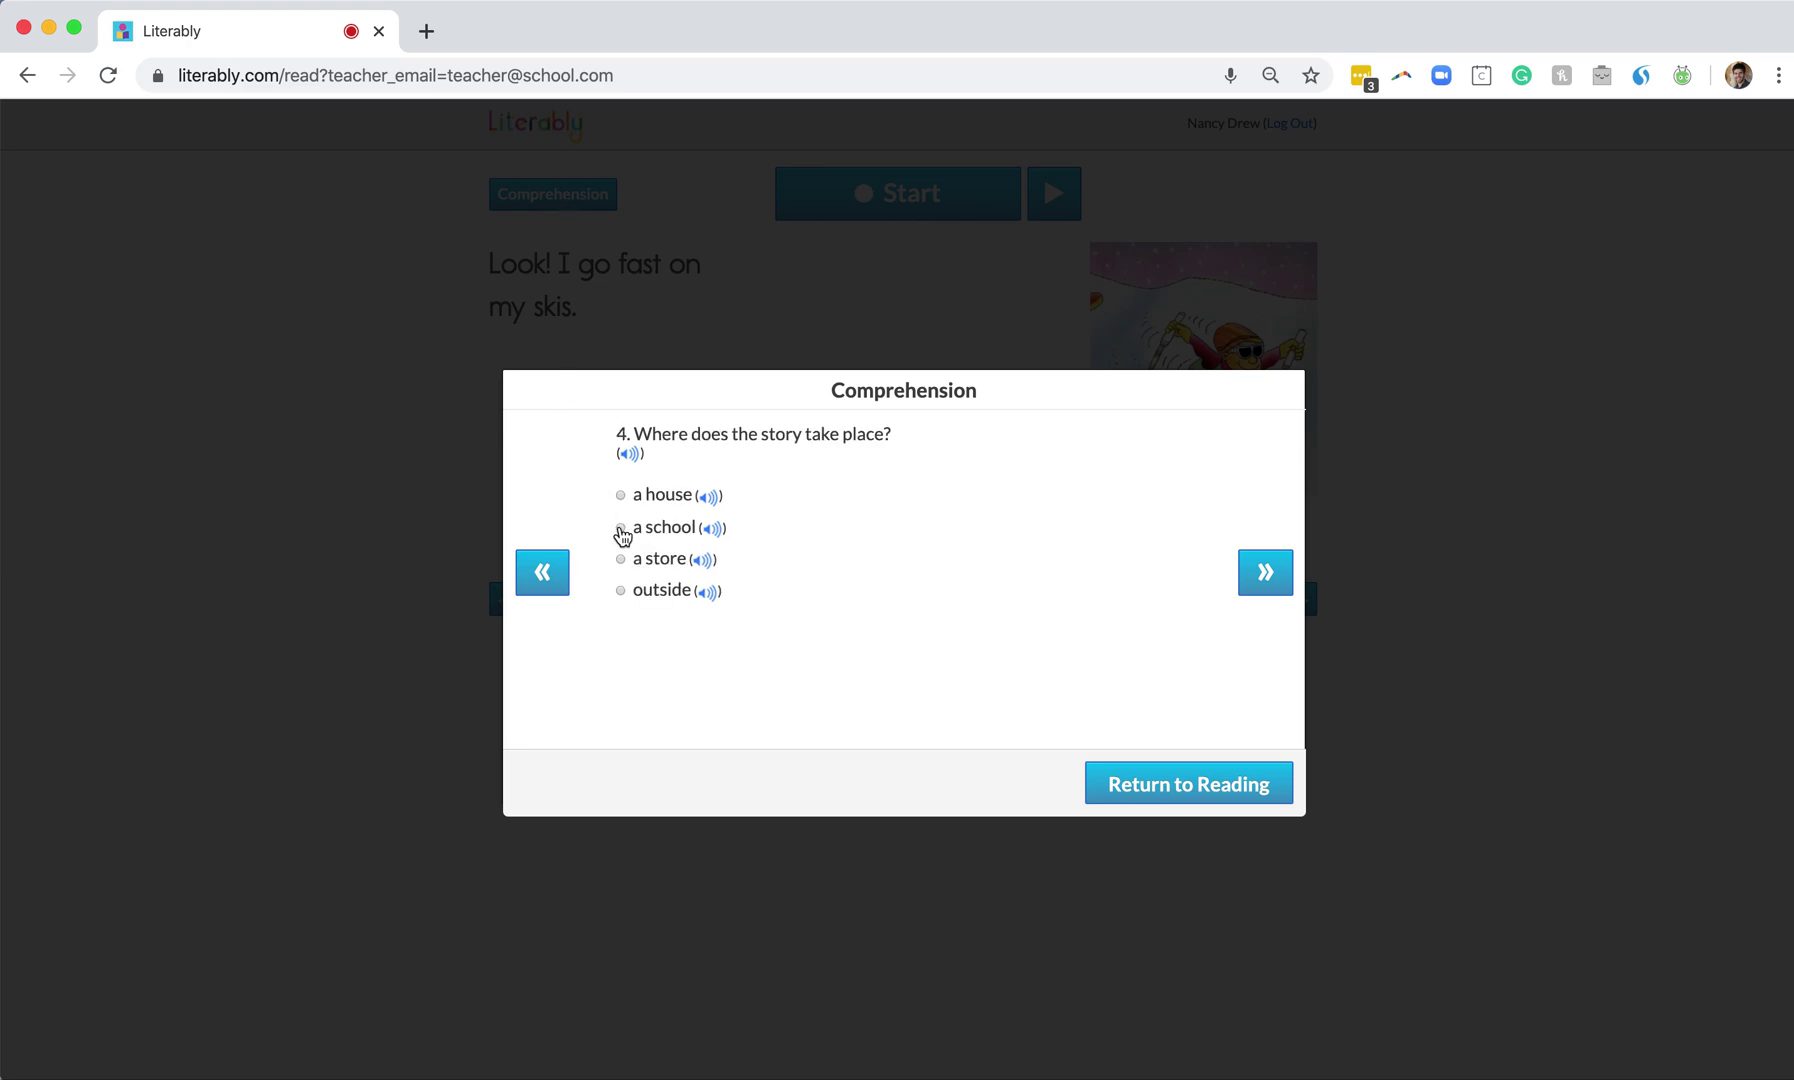
click(620, 528)
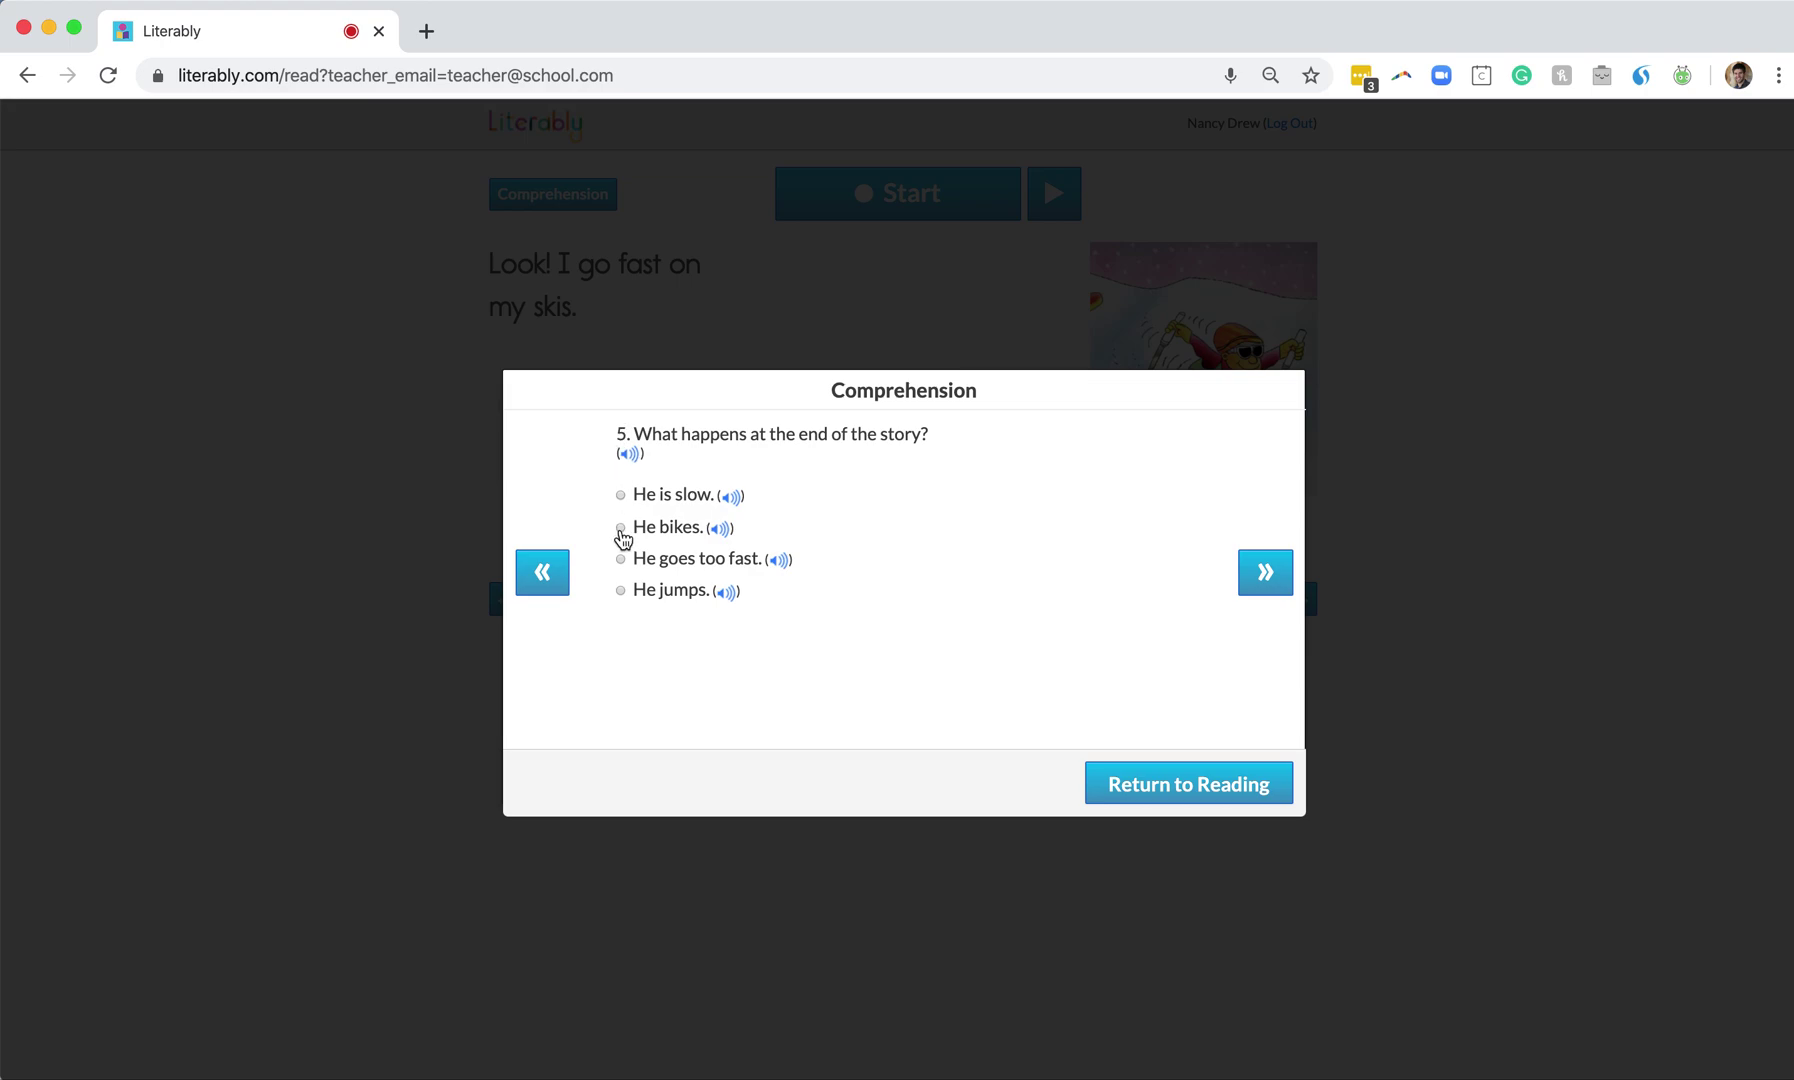
click(620, 527)
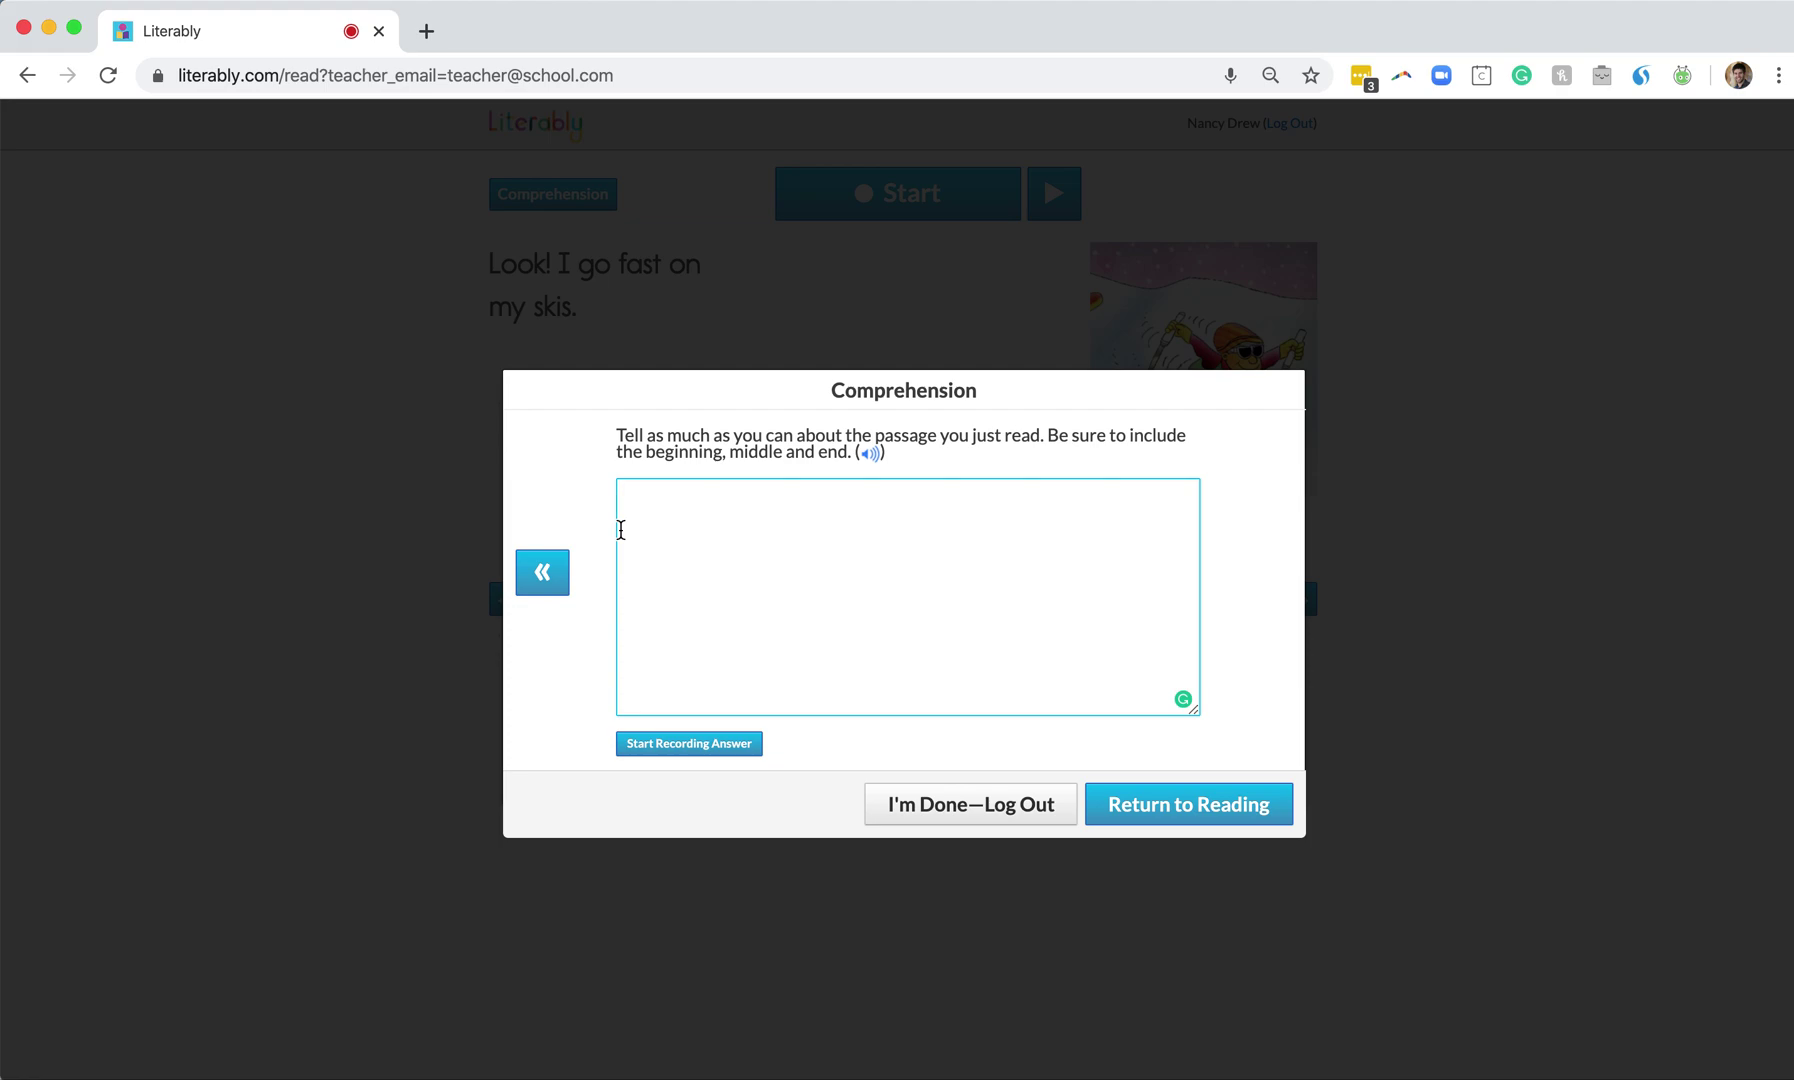
Type 'This story is about' without a period and start recording a spoken retell
text(This story is about.)
key(BackSpace)
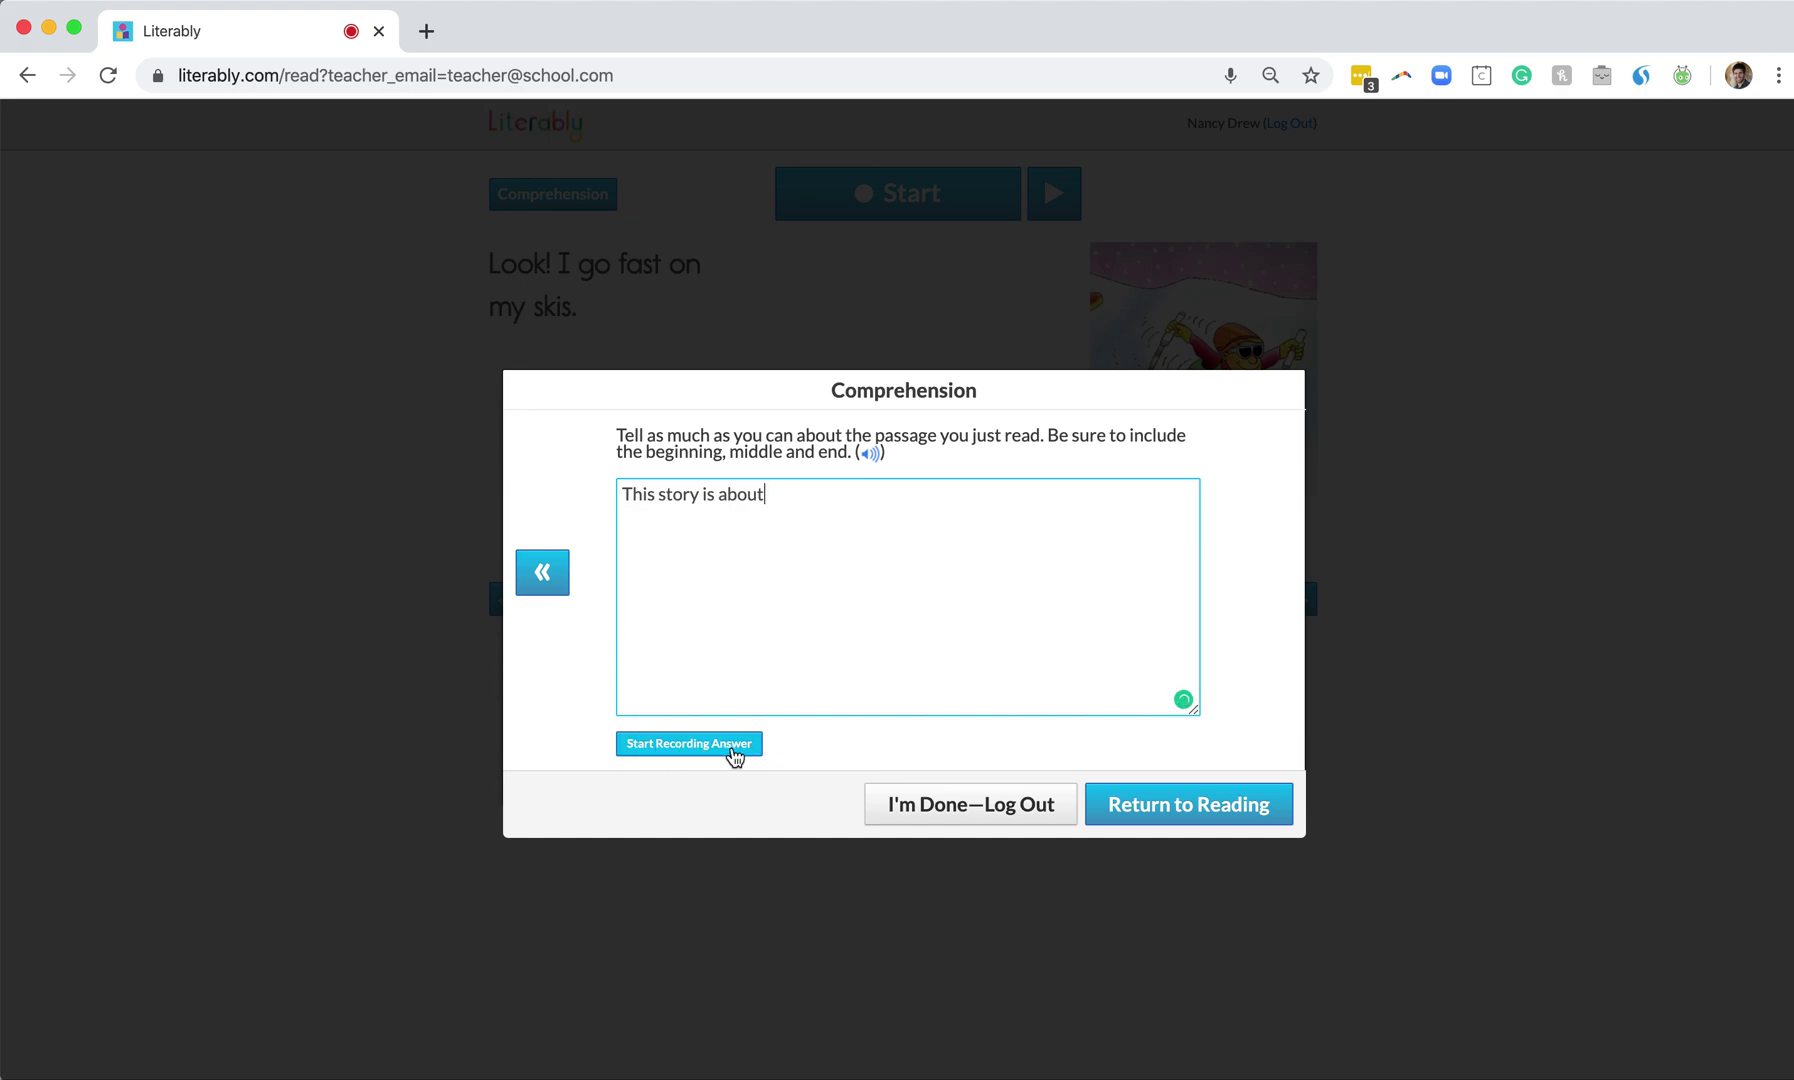
click(733, 745)
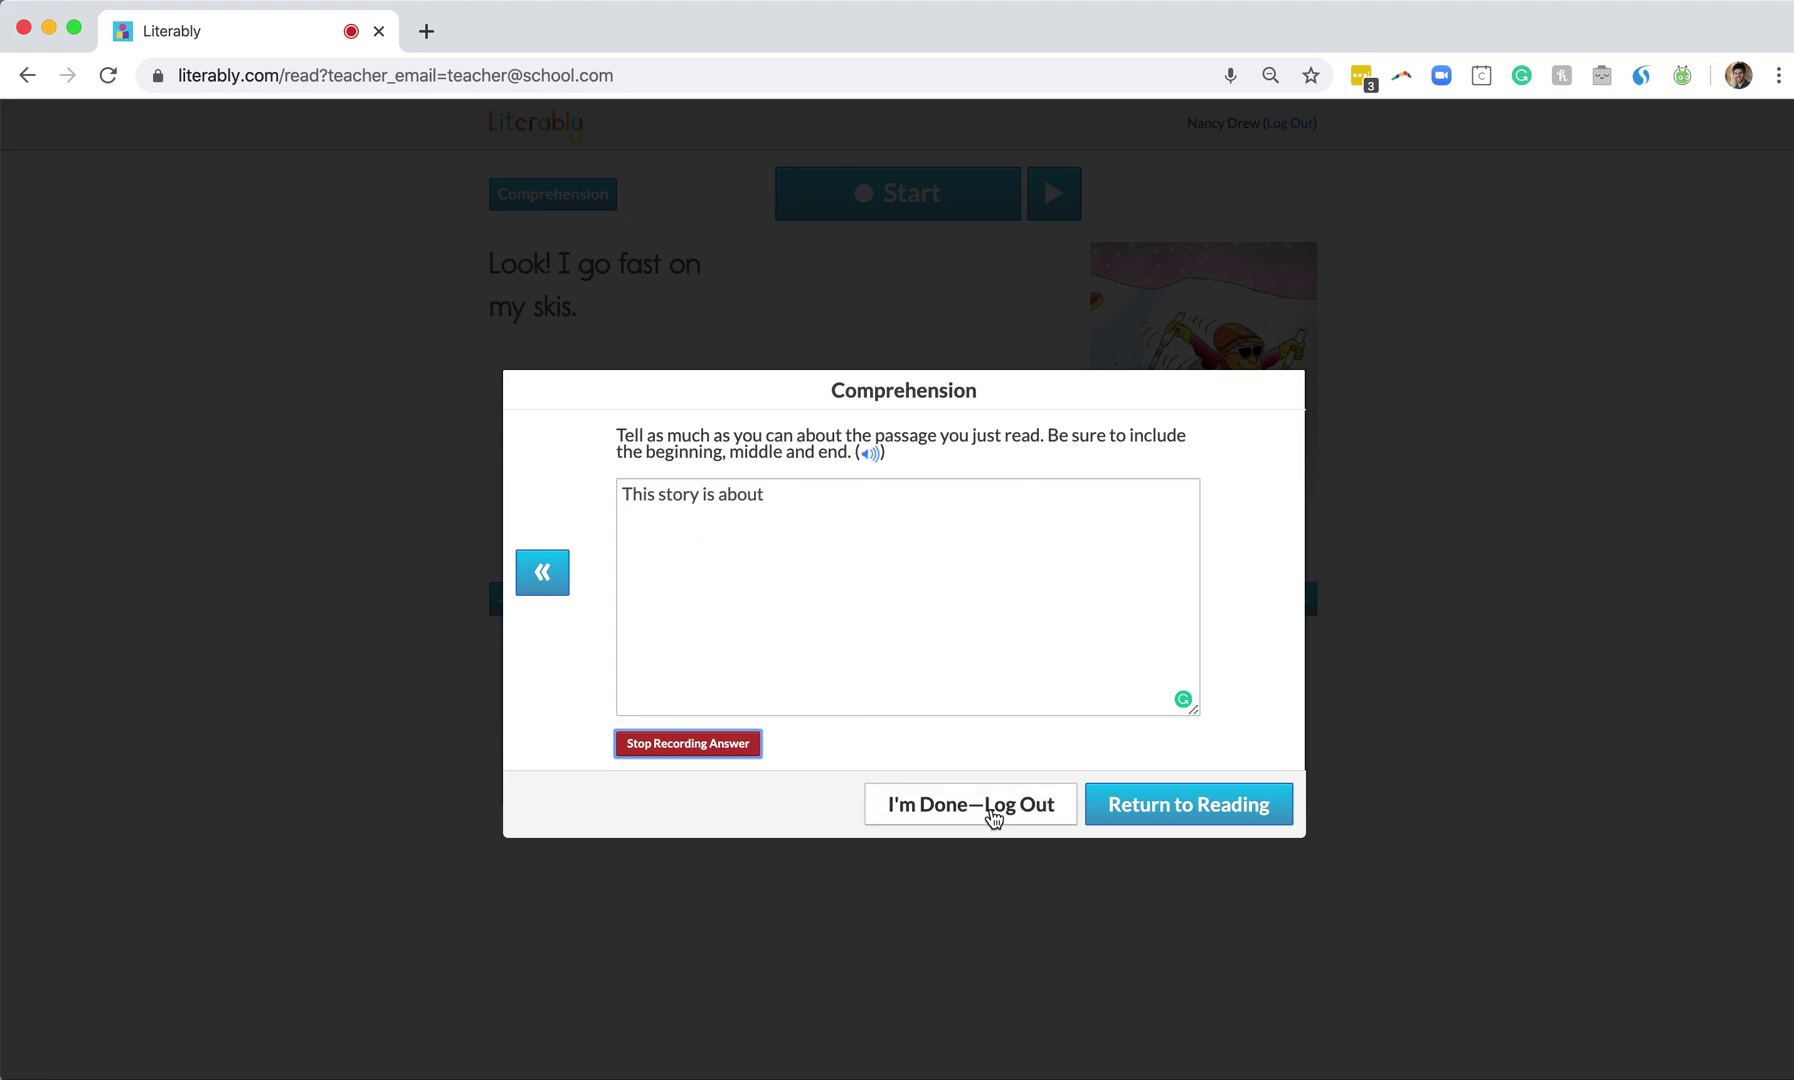
Finish the assessment with I'm Done and log out of Literably
click(992, 812)
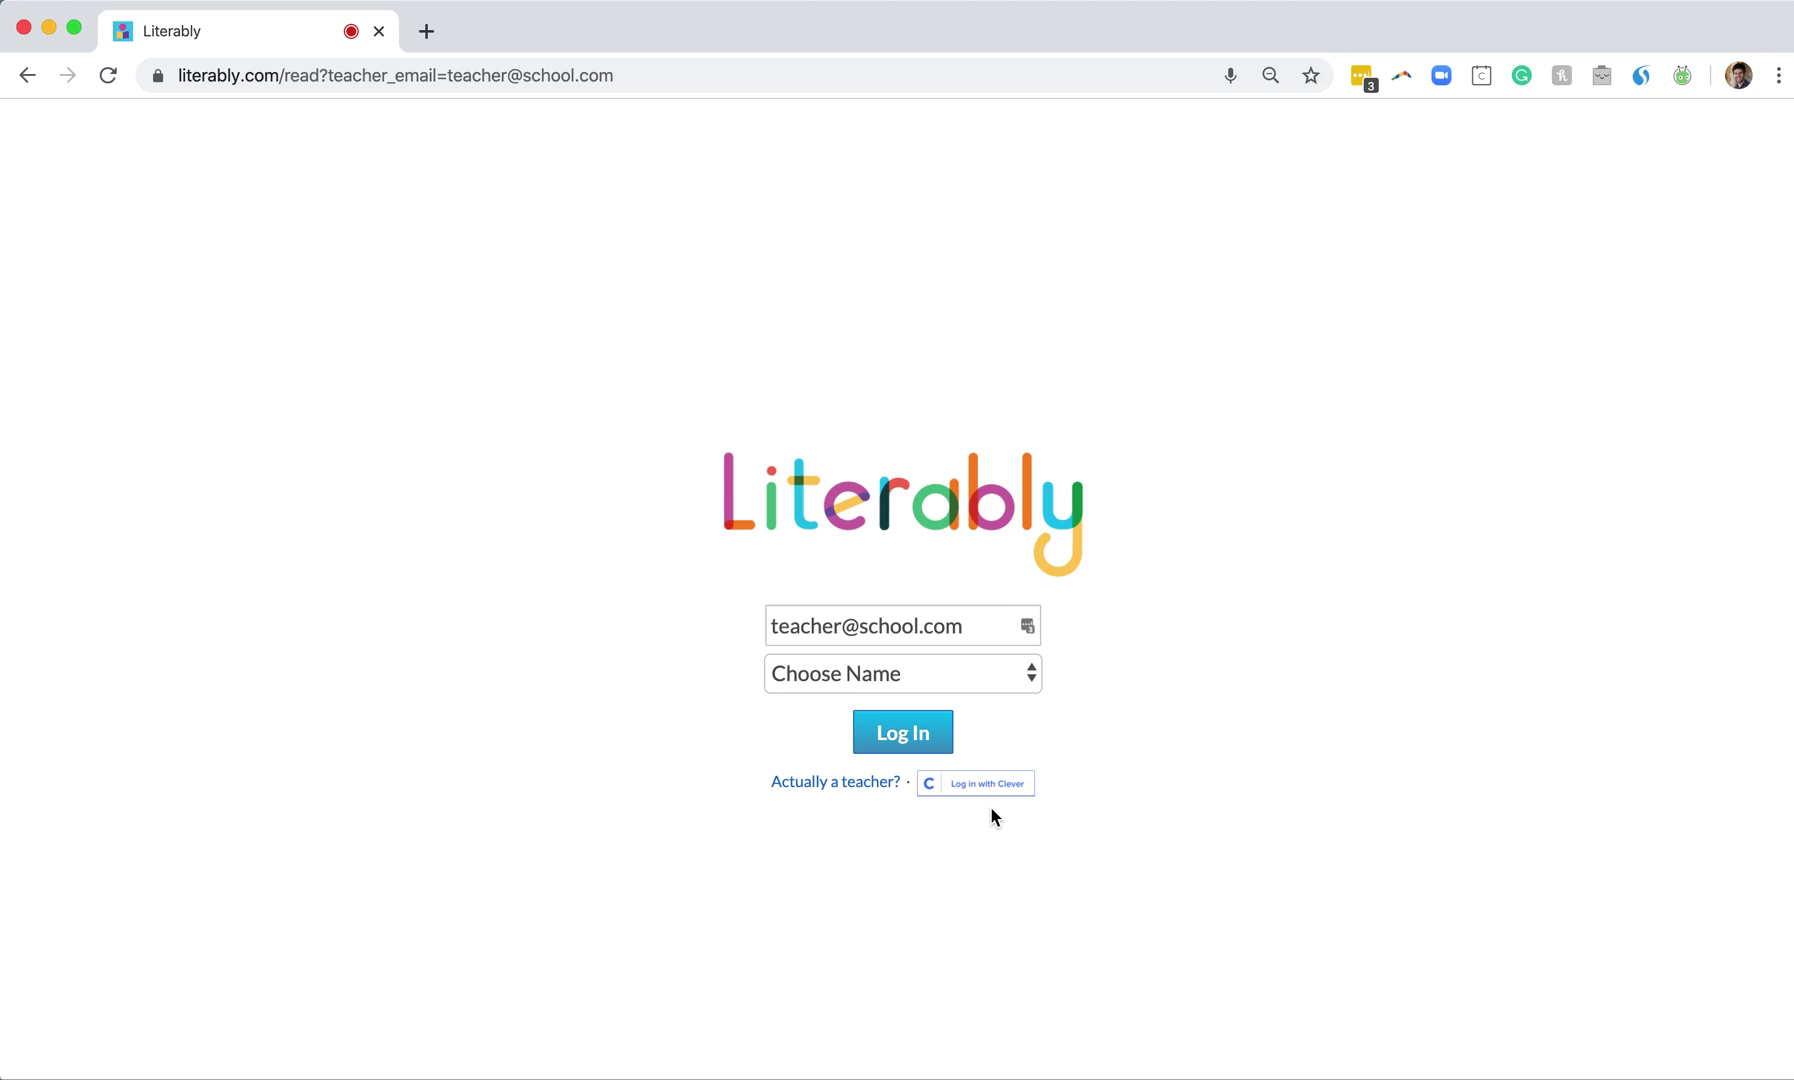